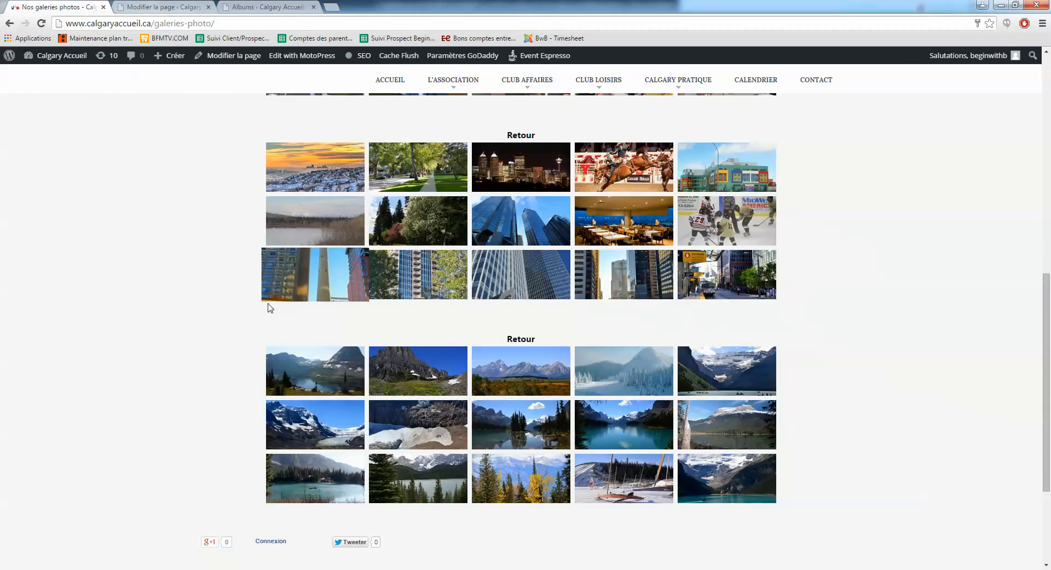
Step: Compare the Best_Wordpress_Gallery shortcodes in the source of the Nos galeries photos page with the galleries on the published page
{"action": "key", "text": "ctrl+Tab"}
{"action": "left_click", "coordinate": [134, 253]}
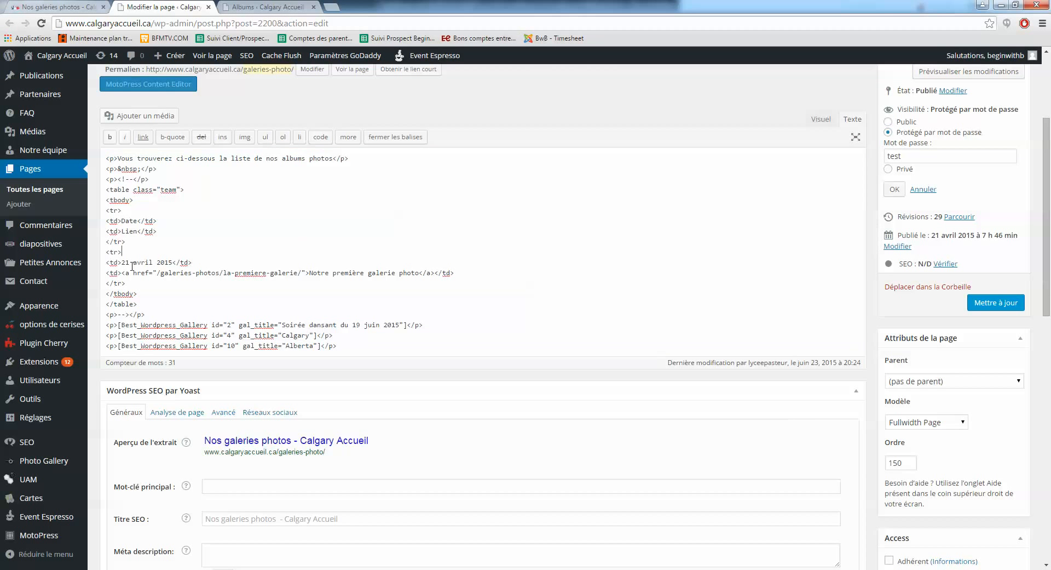
{"action": "scroll", "coordinate": [198, 274], "scroll_direction": "up", "scroll_amount": 1}
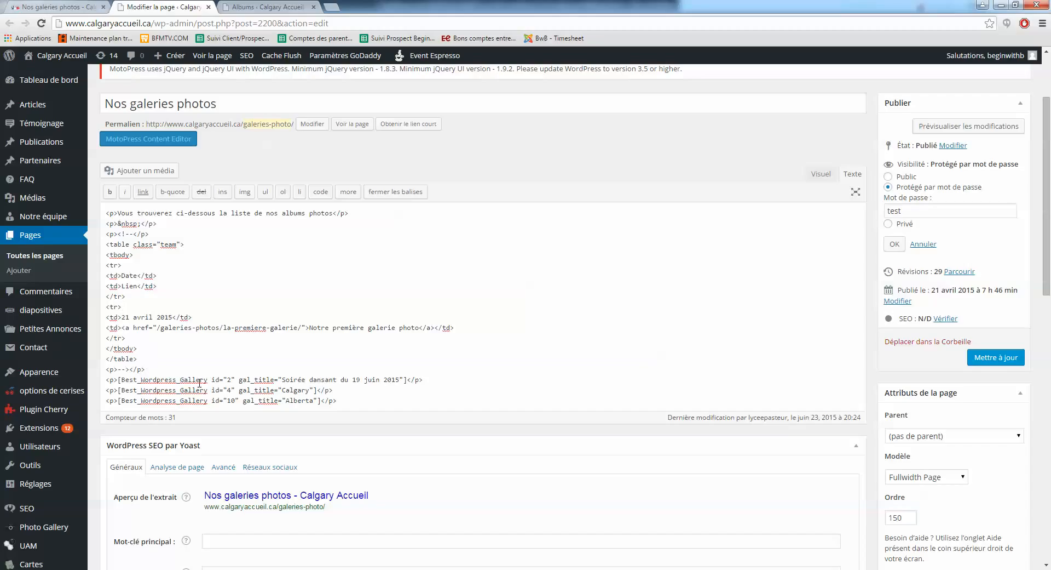
{"action": "left_click_drag", "start_coordinate": [350, 404], "coordinate": [112, 380]}
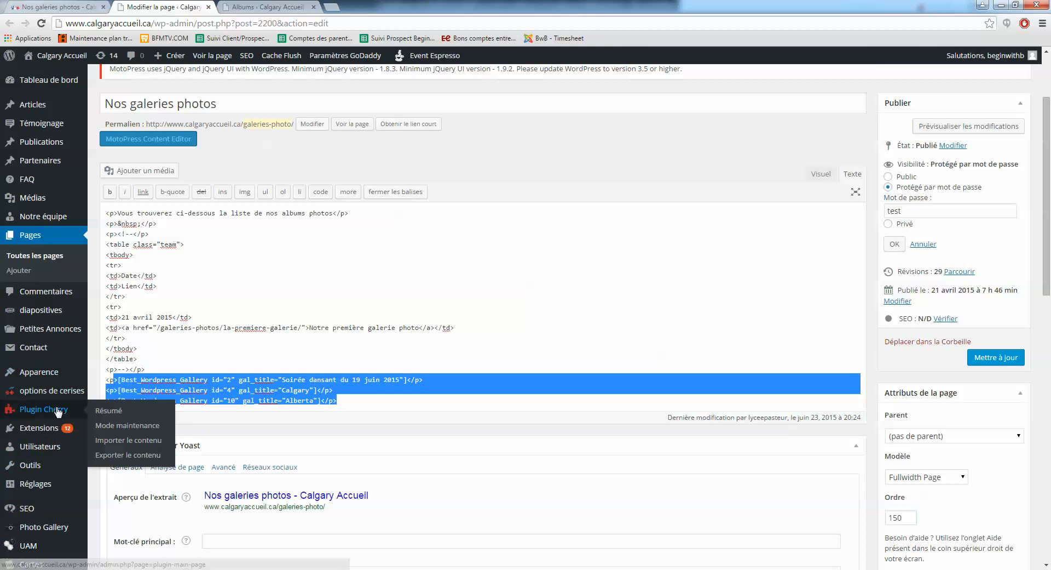
{"action": "scroll", "coordinate": [52, 438], "scroll_direction": "down", "scroll_amount": 2}
{"action": "mouse_move", "coordinate": [46, 468]}
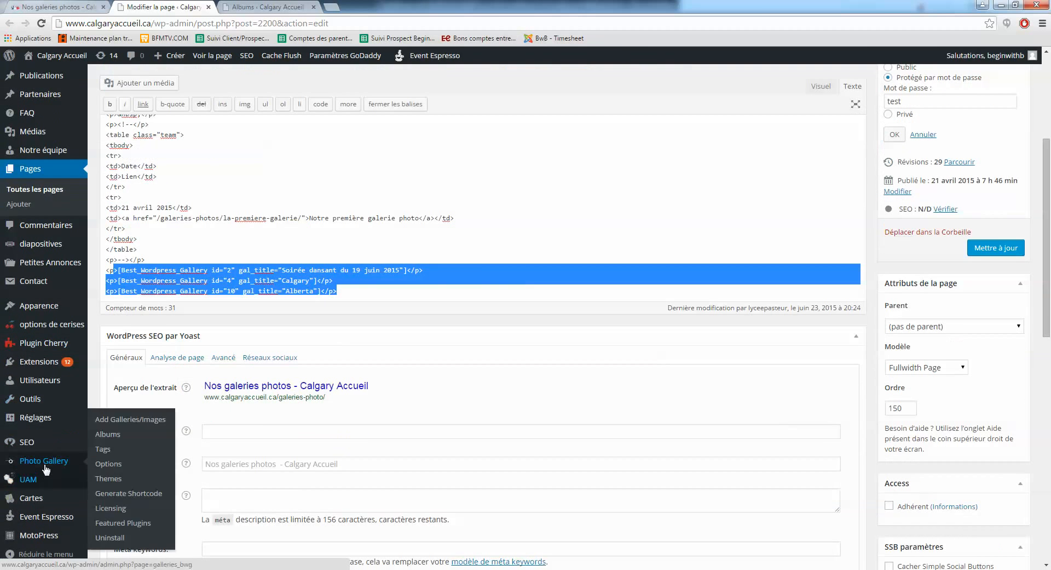
{"action": "left_click", "coordinate": [54, 7]}
{"action": "scroll", "coordinate": [439, 211], "scroll_direction": "up", "scroll_amount": 2}
{"action": "scroll", "coordinate": [439, 211], "scroll_direction": "up", "scroll_amount": 2}
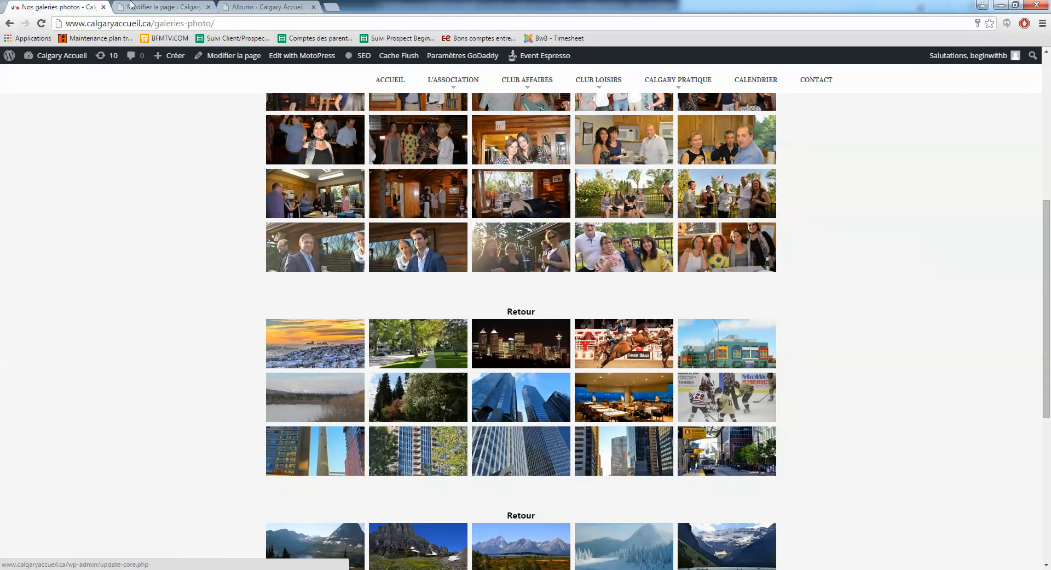
{"action": "left_click", "coordinate": [164, 7]}
{"action": "left_click", "coordinate": [214, 279]}
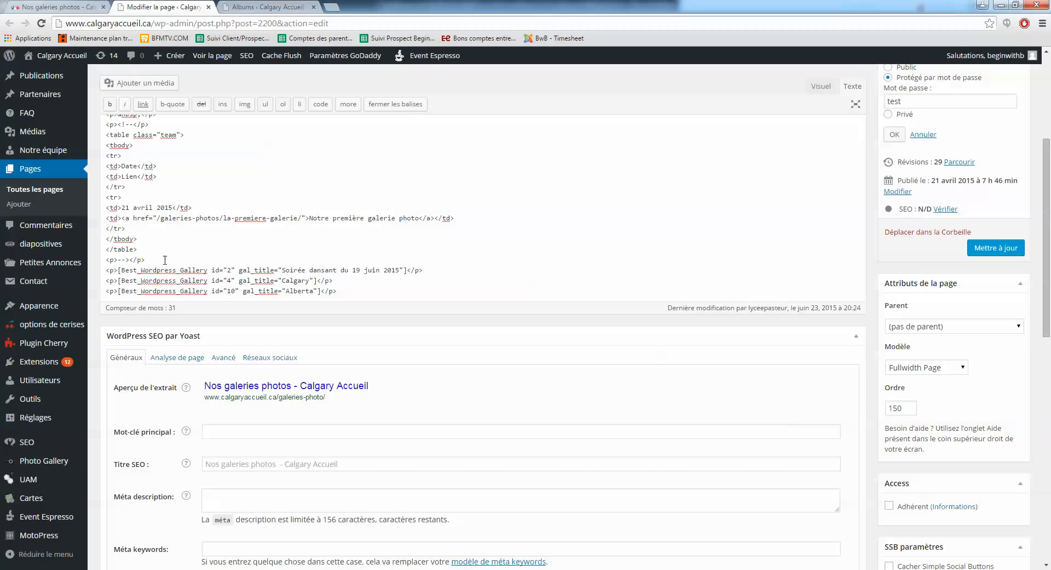
{"action": "scroll", "coordinate": [134, 334], "scroll_direction": "down", "scroll_amount": 4}
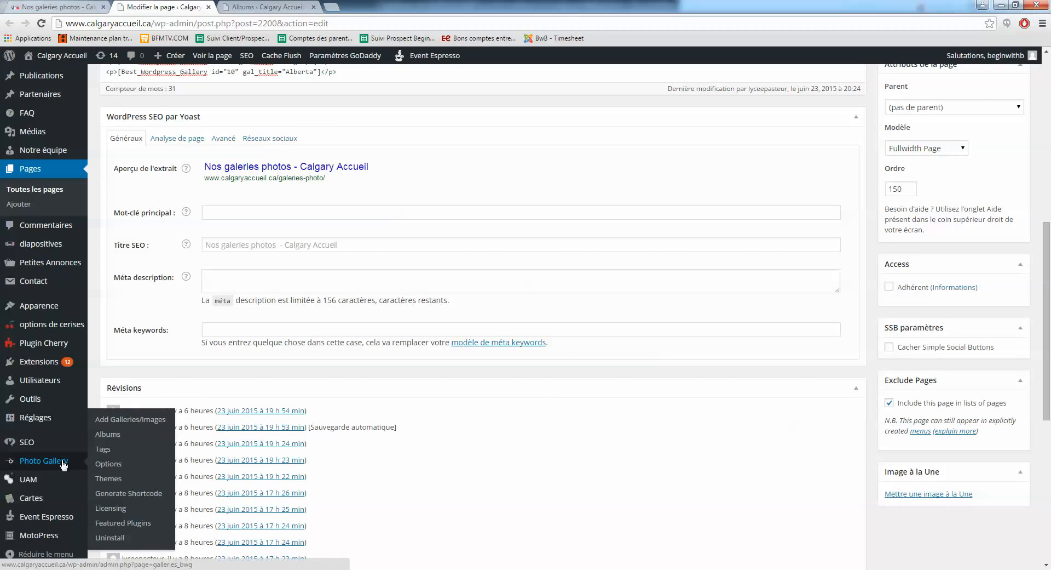
Step: Open the Club Loisirs album from the Photo Gallery albums list and rename it Calgary Accueil
{"action": "key", "text": "ctrl+Tab"}
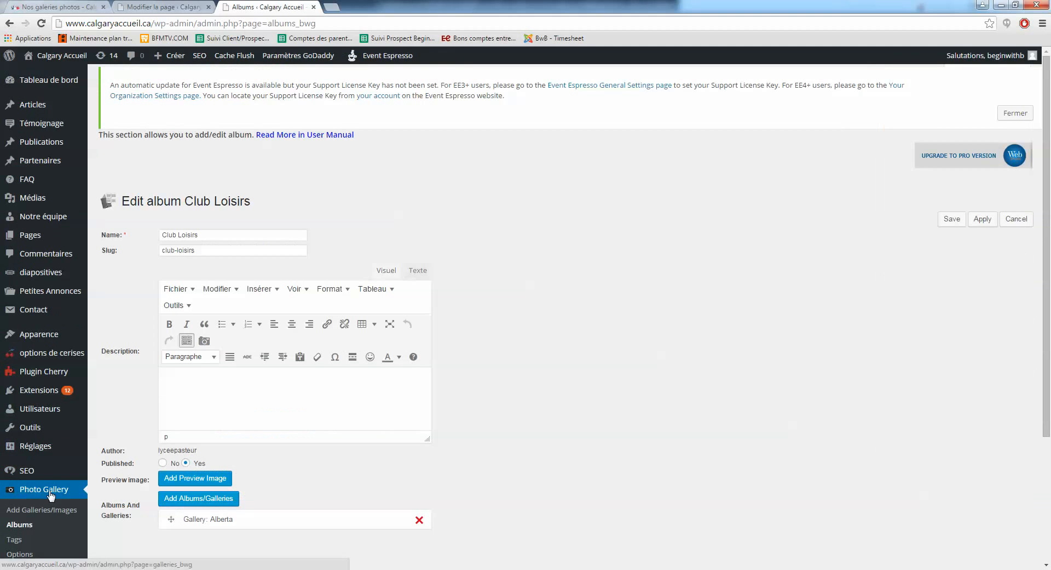
{"action": "scroll", "coordinate": [624, 461], "scroll_direction": "down", "scroll_amount": 3}
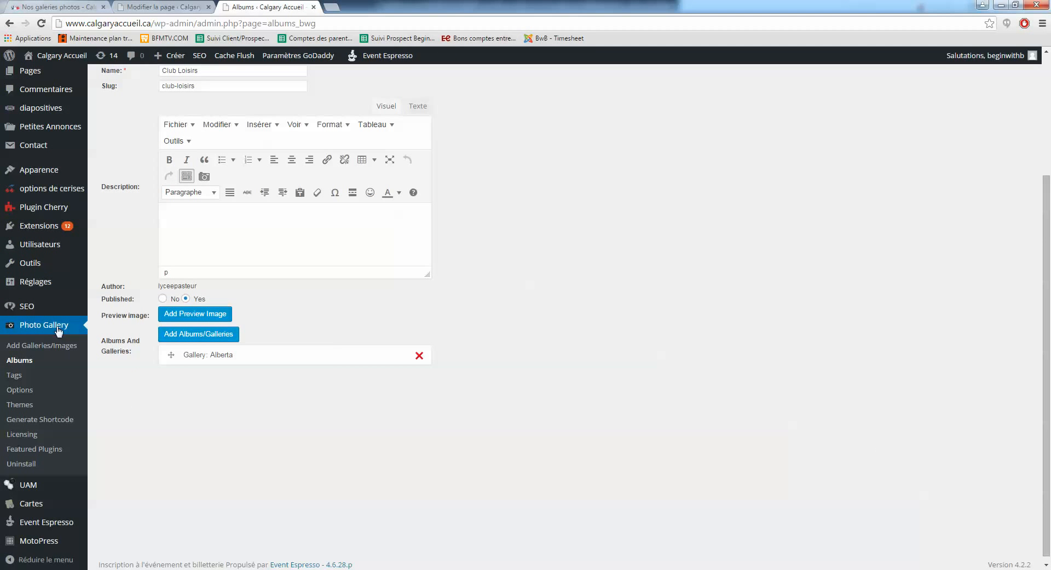
{"action": "left_click", "coordinate": [30, 361]}
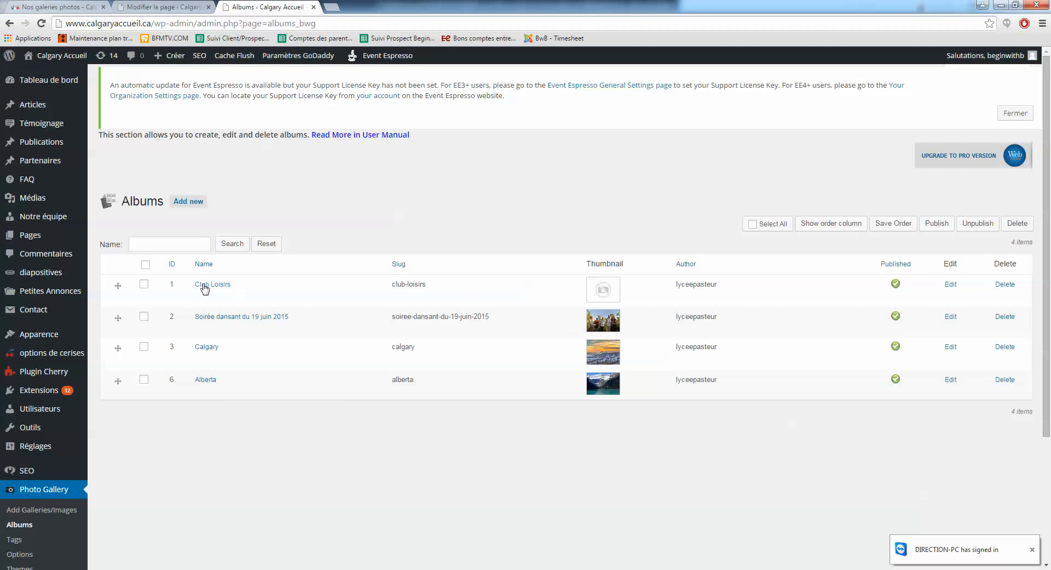
{"action": "left_click", "coordinate": [952, 284]}
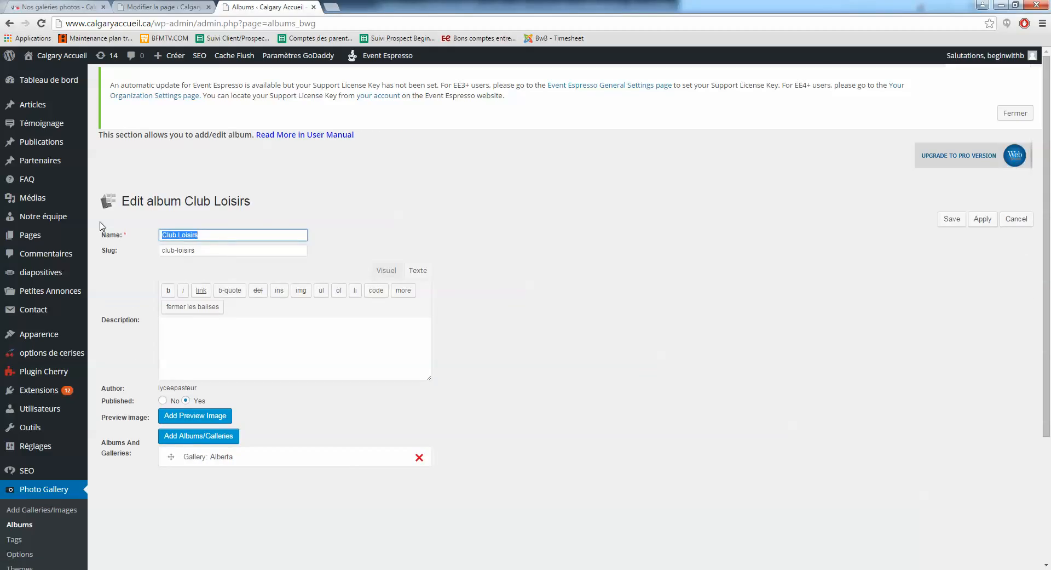
{"action": "type", "text": "Calgary"}
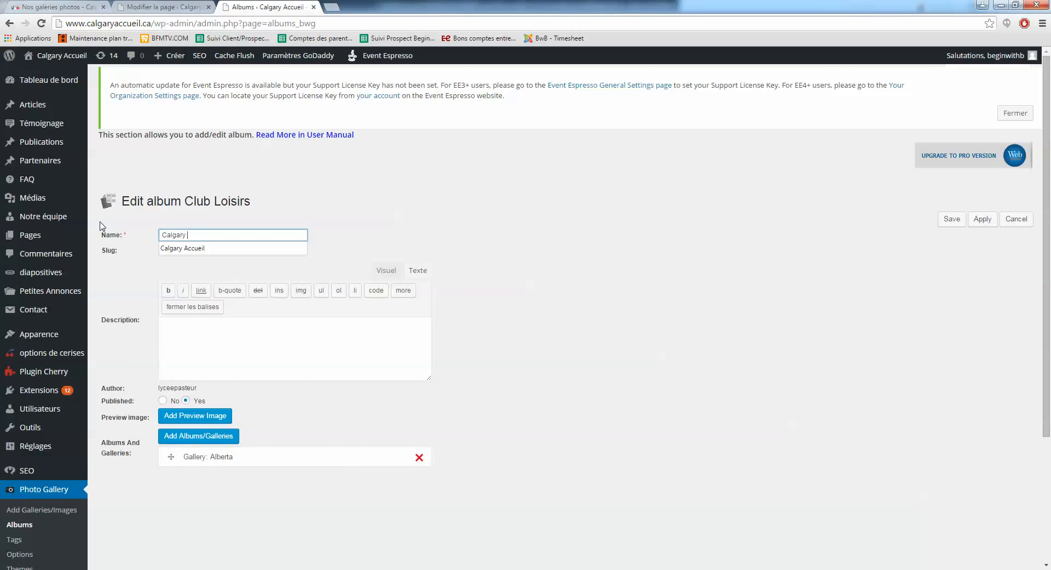
{"action": "type", "text": " Accueil"}
{"action": "key", "text": "Tab"}
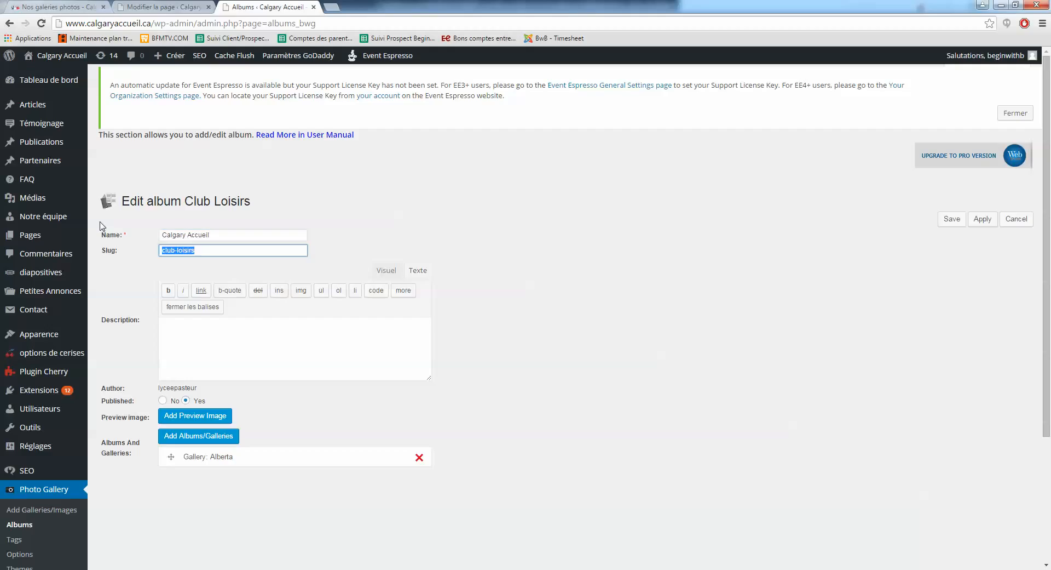
Step: Clear the album's slug, remove the Alberta gallery from its contents and save the album
{"action": "key", "text": "BackSpace"}
{"action": "left_click", "coordinate": [420, 458]}
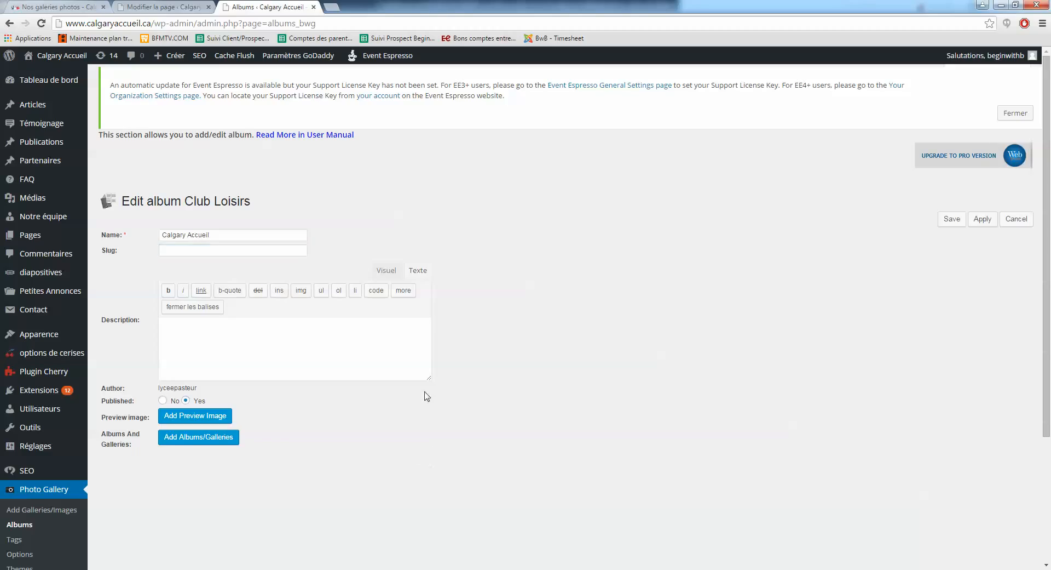
{"action": "left_click", "coordinate": [952, 219]}
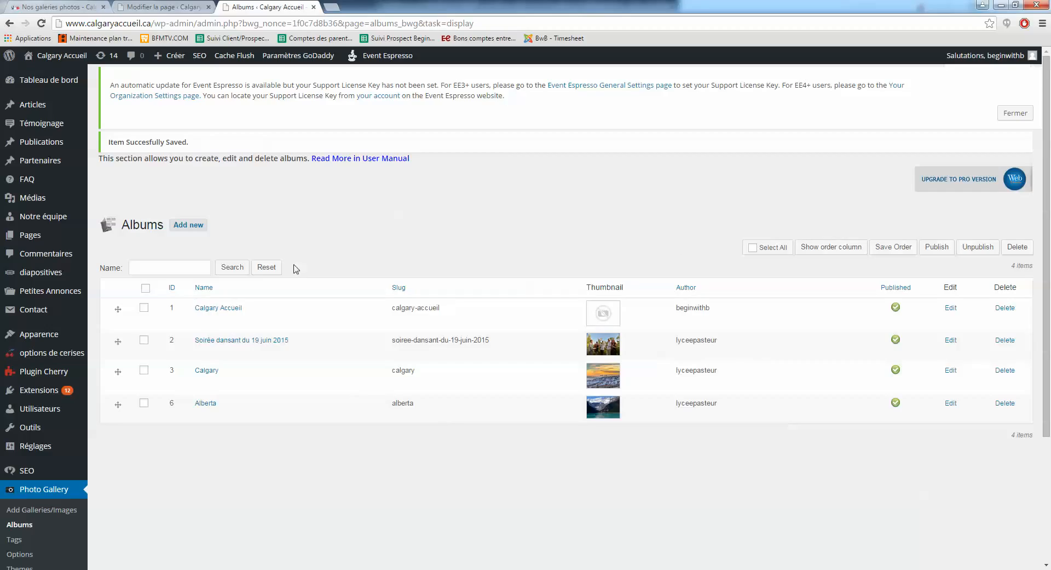
Step: Create and save a new empty album named Calgary Loisirs
{"action": "left_click", "coordinate": [198, 229]}
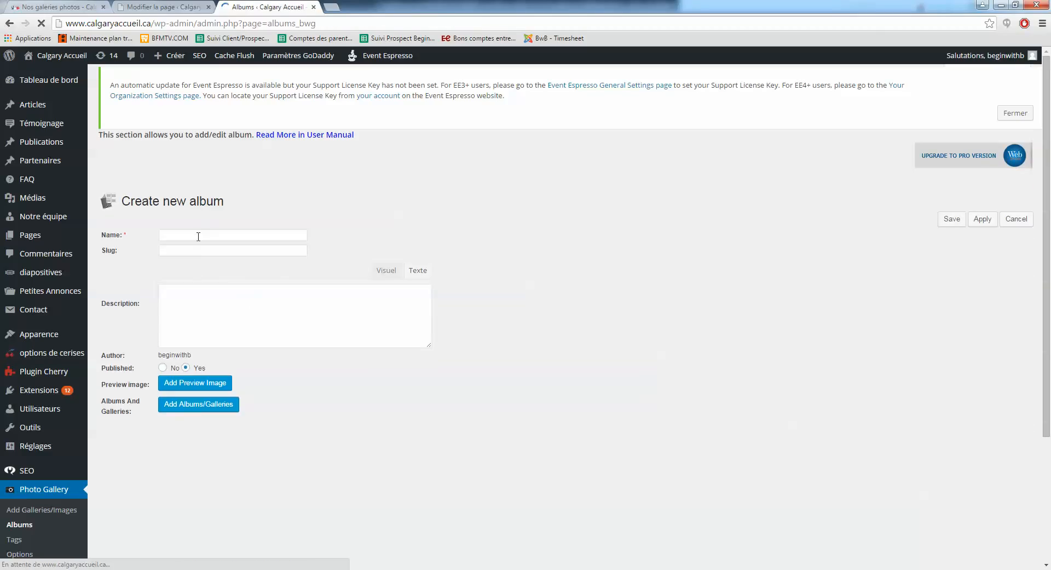
{"action": "left_click", "coordinate": [199, 234]}
{"action": "type", "text": "Cqlgq"}
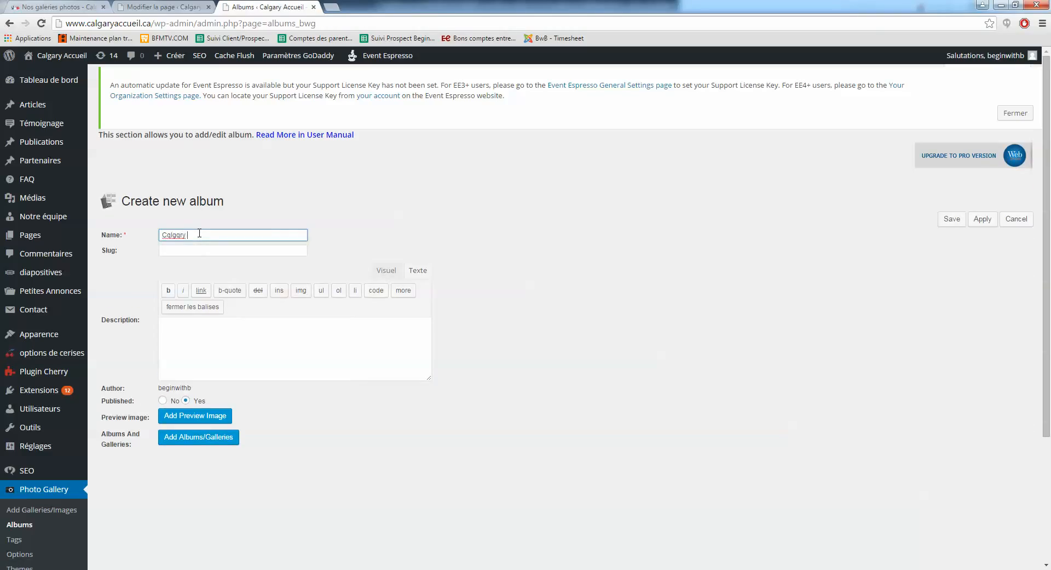
{"action": "key", "text": "BackSpace"}
{"action": "key", "text": "BackSpace"}
{"action": "key", "text": "BackSpace"}
{"action": "type", "text": "C"}
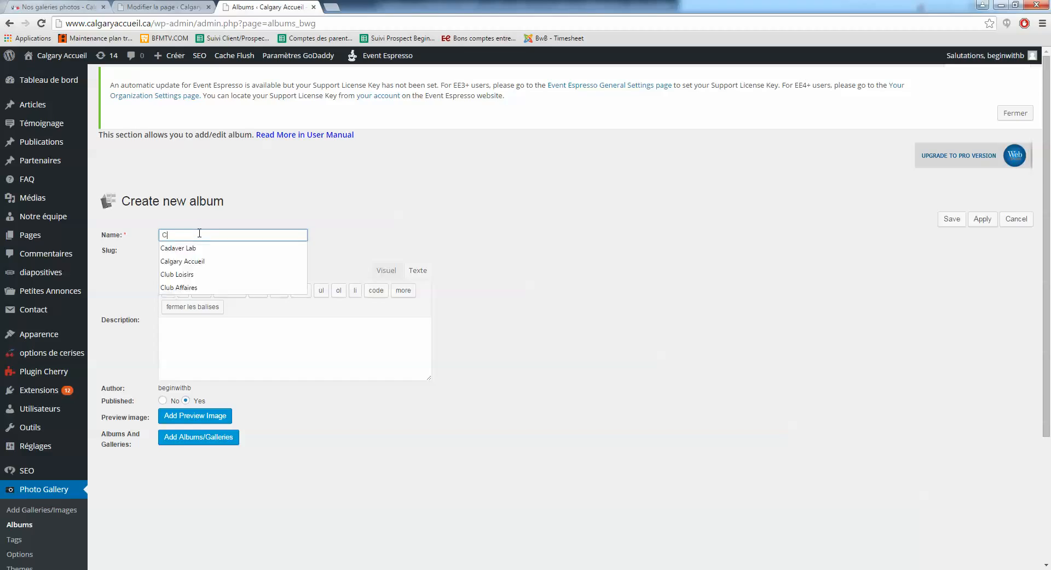
{"action": "type", "text": "algary Loisirs"}
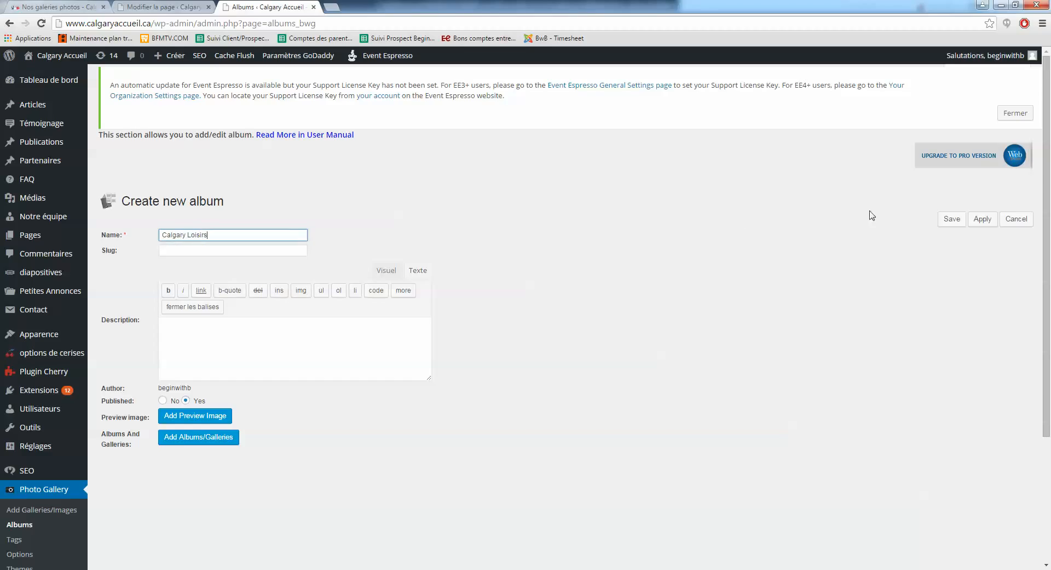
{"action": "left_click", "coordinate": [952, 219]}
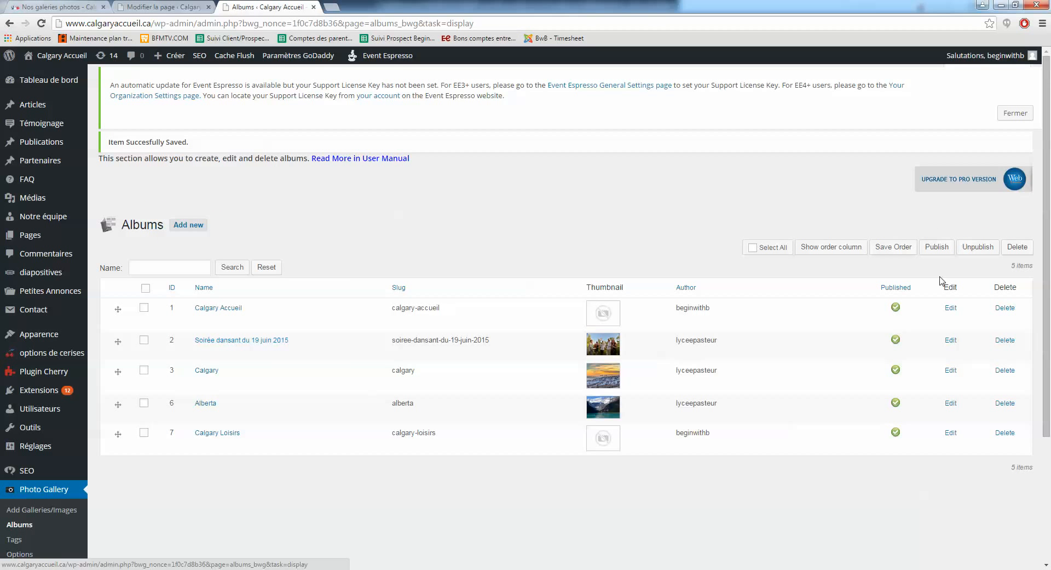
Step: Create and save a new empty album named Calgary Affaires
{"action": "left_click", "coordinate": [189, 226]}
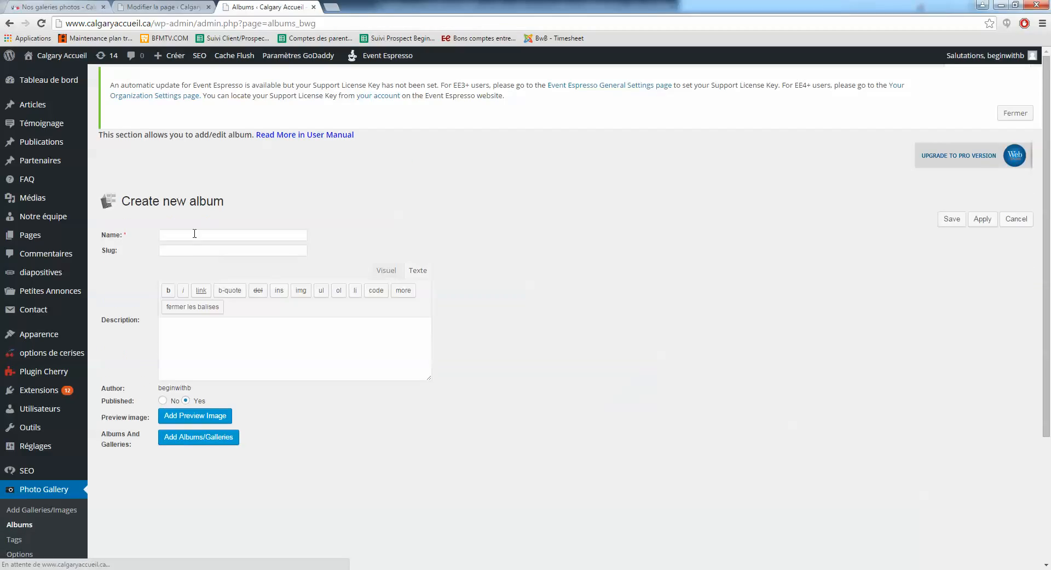
{"action": "left_click", "coordinate": [199, 233]}
{"action": "type", "text": "Calg"}
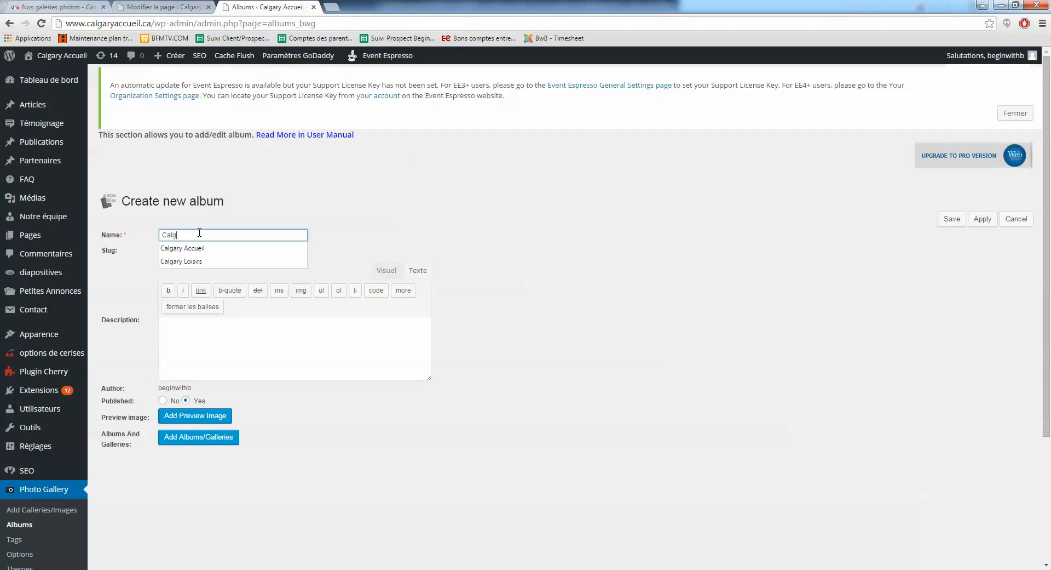
{"action": "type", "text": "ary Affaires"}
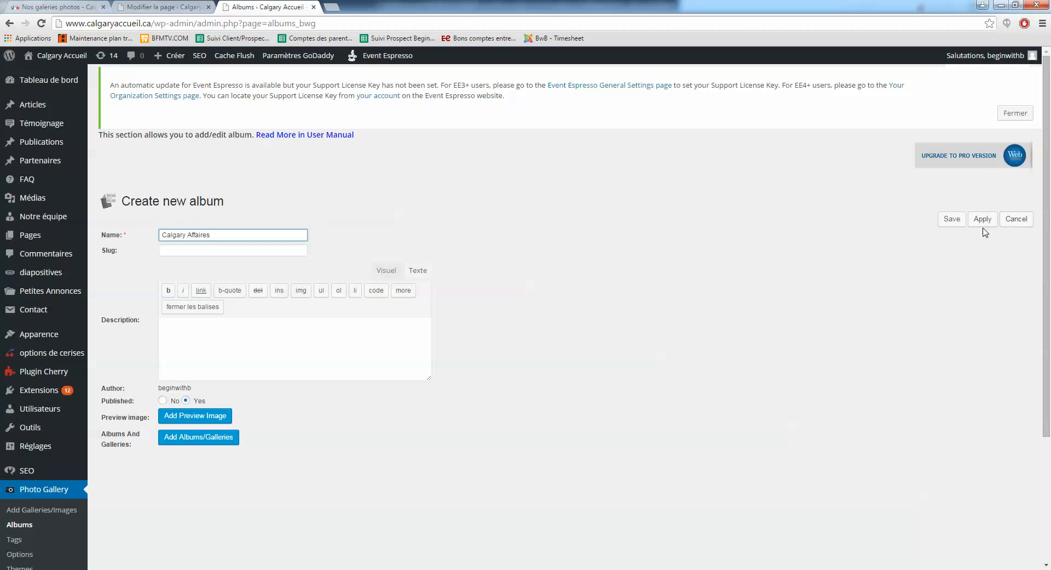
{"action": "left_click", "coordinate": [951, 219]}
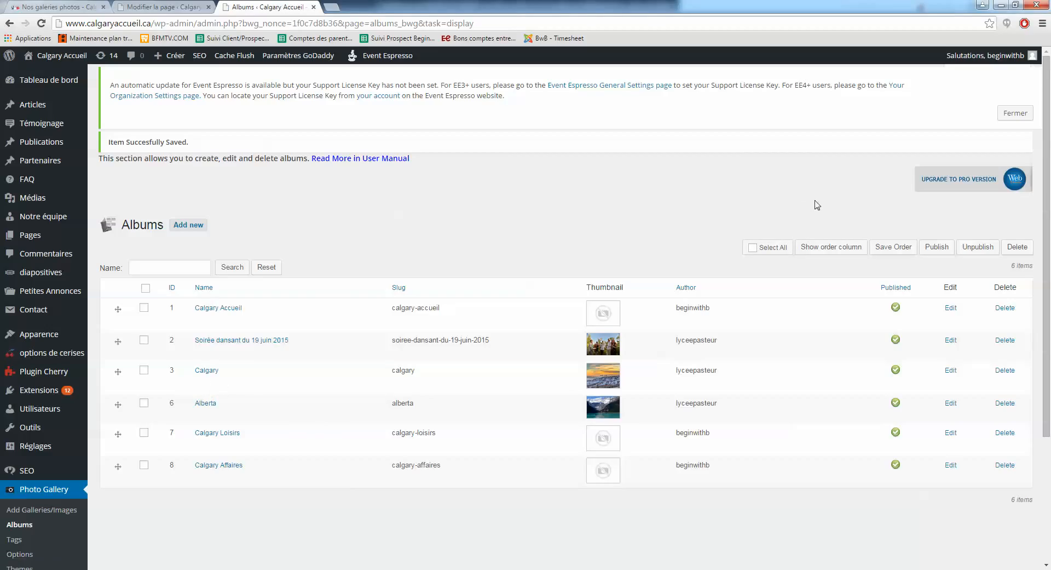
Step: Start another new album and name it Calgary Tourisme
{"action": "left_click", "coordinate": [196, 228]}
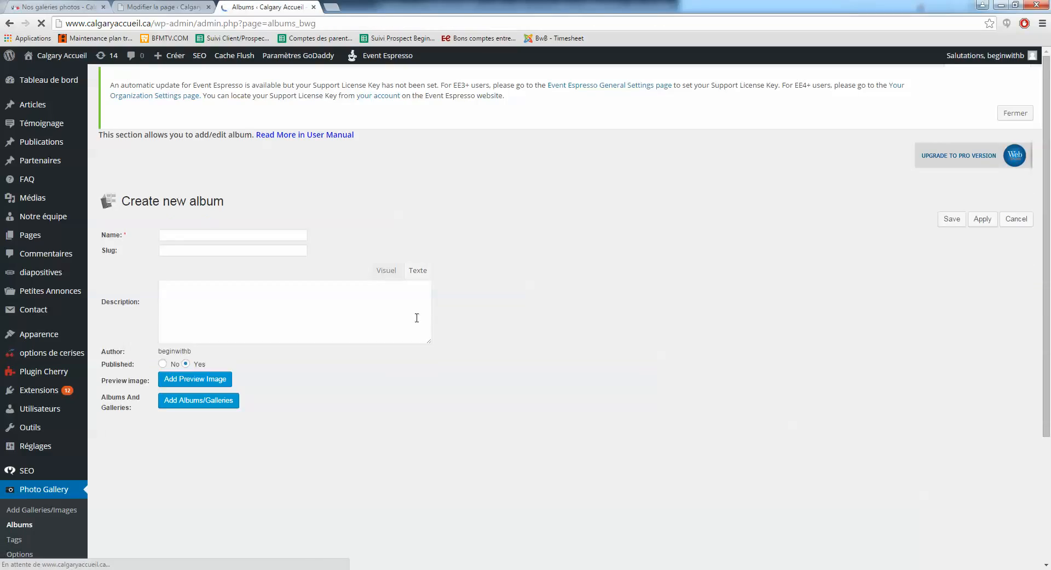
{"action": "left_click", "coordinate": [203, 234]}
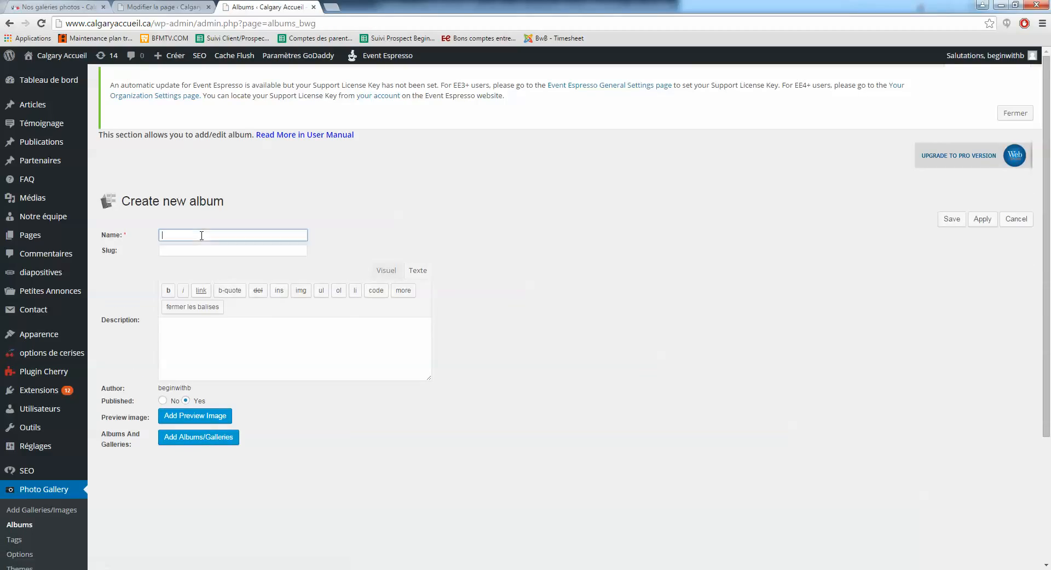
{"action": "type", "text": "Calg"}
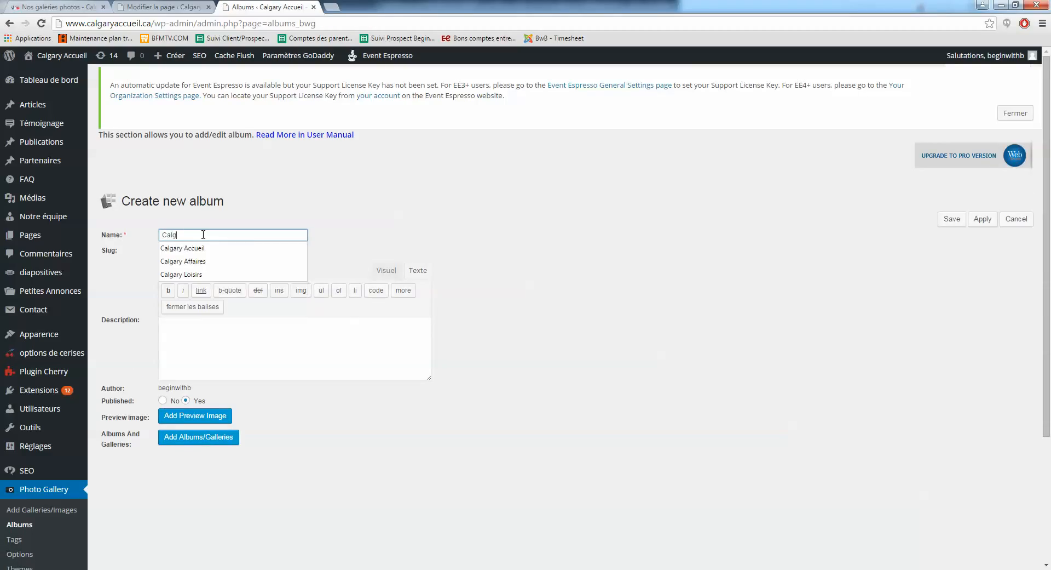
{"action": "type", "text": "ary Tourisme"}
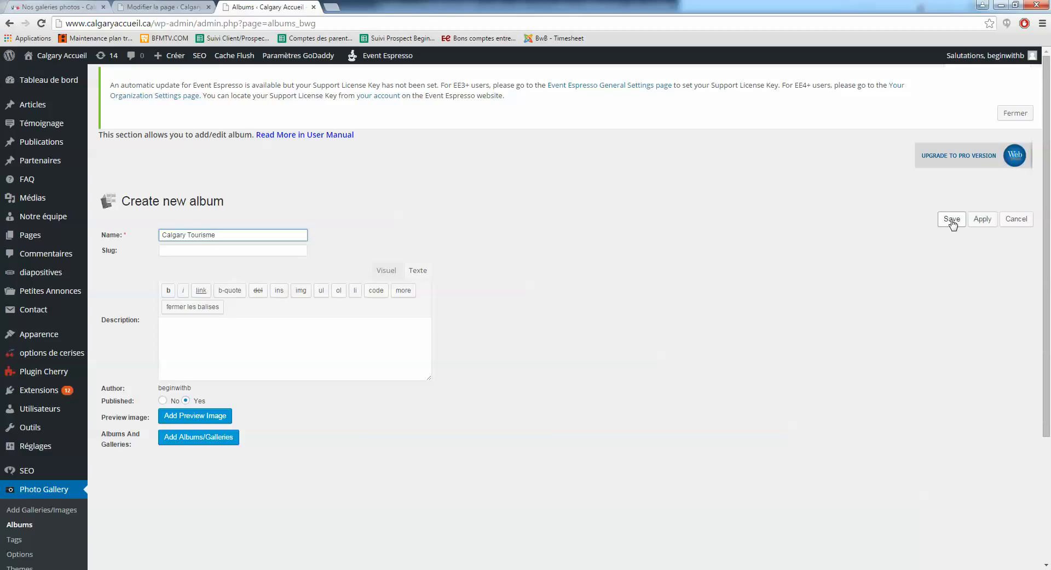
Step: Add the Alberta and Calgary galleries, not the albums of the same names, to the Calgary Tourisme album and save it
{"action": "left_click", "coordinate": [177, 488]}
{"action": "left_click", "coordinate": [184, 441]}
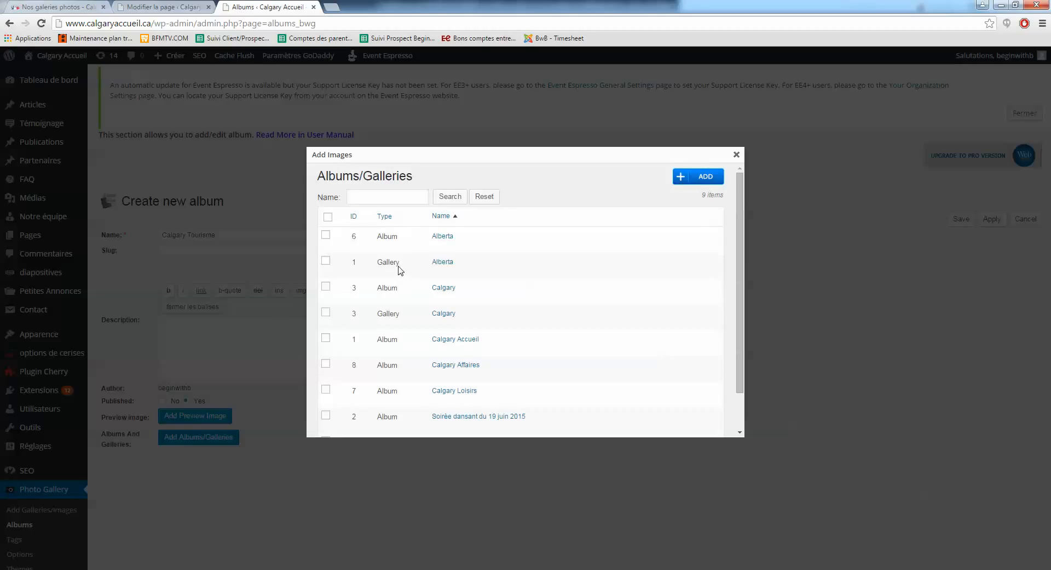
{"action": "scroll", "coordinate": [398, 269], "scroll_direction": "down", "scroll_amount": 1}
{"action": "scroll", "coordinate": [398, 269], "scroll_direction": "up", "scroll_amount": 1}
{"action": "left_click", "coordinate": [325, 313]}
{"action": "scroll", "coordinate": [338, 325], "scroll_direction": "down", "scroll_amount": 1}
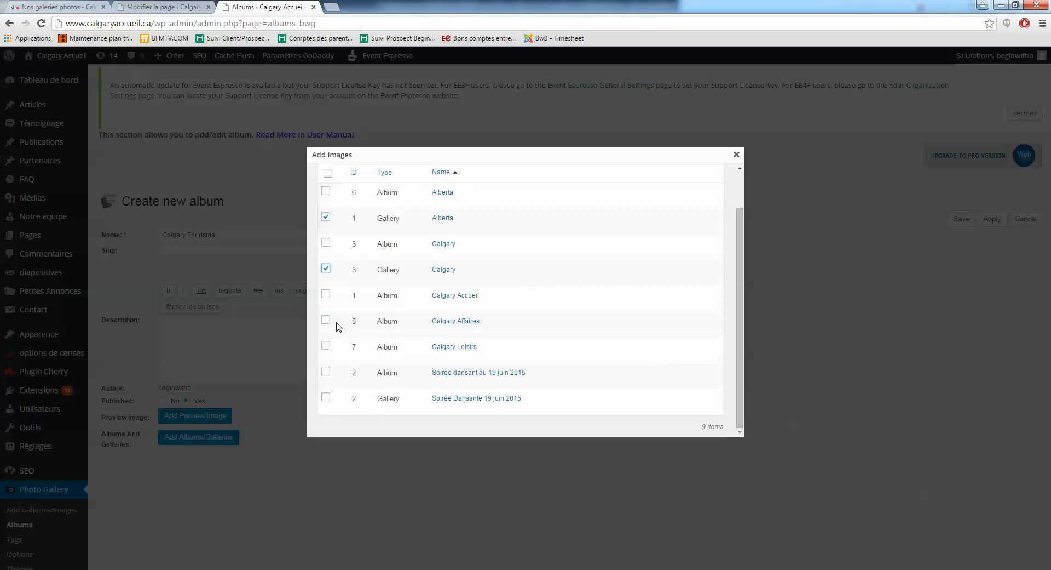
{"action": "scroll", "coordinate": [347, 326], "scroll_direction": "up", "scroll_amount": 1}
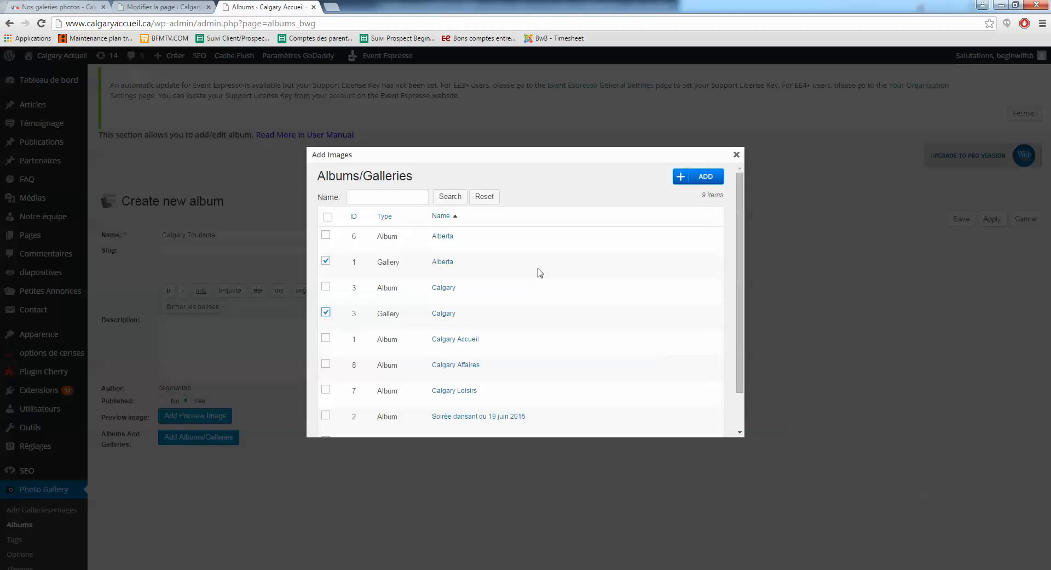
{"action": "left_click", "coordinate": [704, 181]}
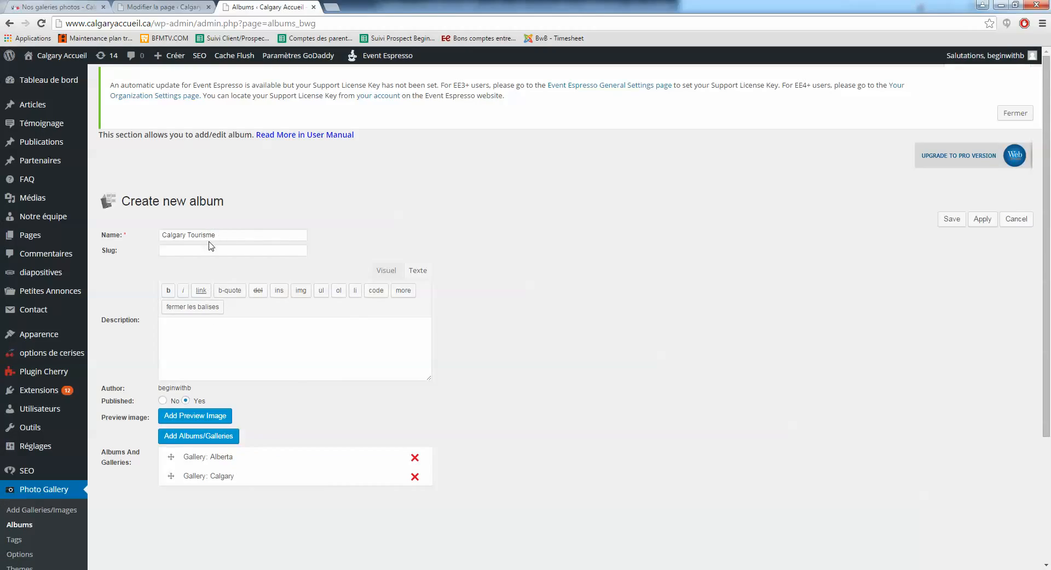
{"action": "left_click", "coordinate": [952, 219]}
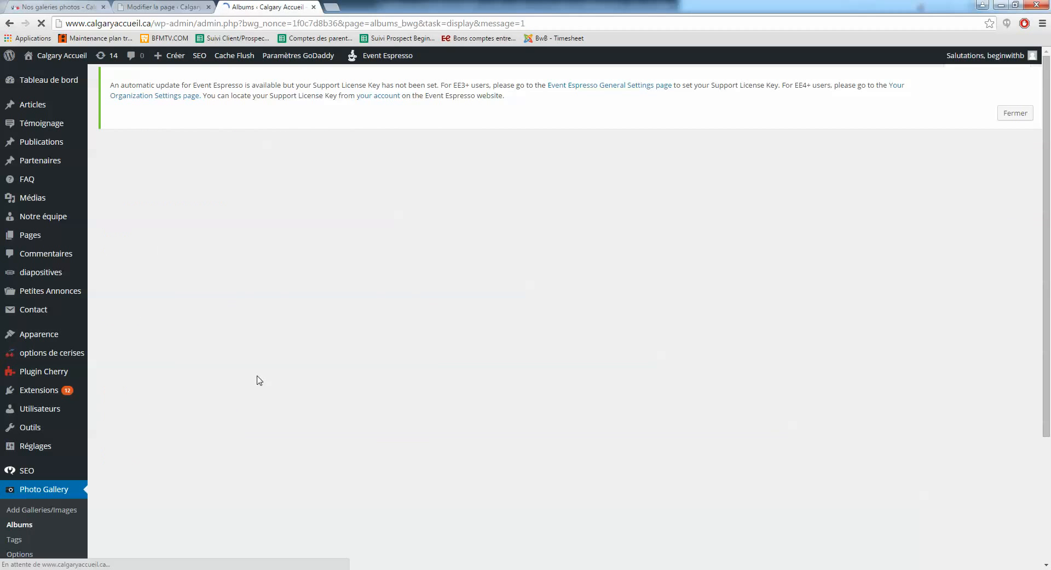
Step: Delete the old albums Soirée dansant du 19 juin 2015, Calgary and Alberta from the albums list
{"action": "scroll", "coordinate": [258, 381], "scroll_direction": "down", "scroll_amount": 2}
{"action": "scroll", "coordinate": [187, 379], "scroll_direction": "up", "scroll_amount": 1}
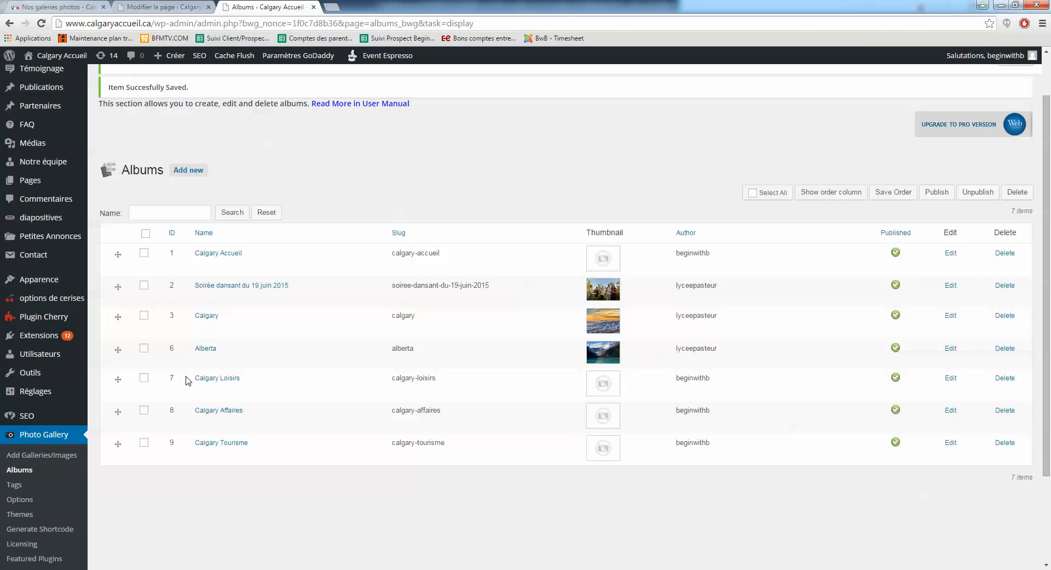
{"action": "left_click", "coordinate": [145, 316]}
{"action": "left_click", "coordinate": [145, 349]}
{"action": "left_click", "coordinate": [145, 286]}
{"action": "left_click", "coordinate": [936, 197]}
{"action": "left_click", "coordinate": [1016, 197]}
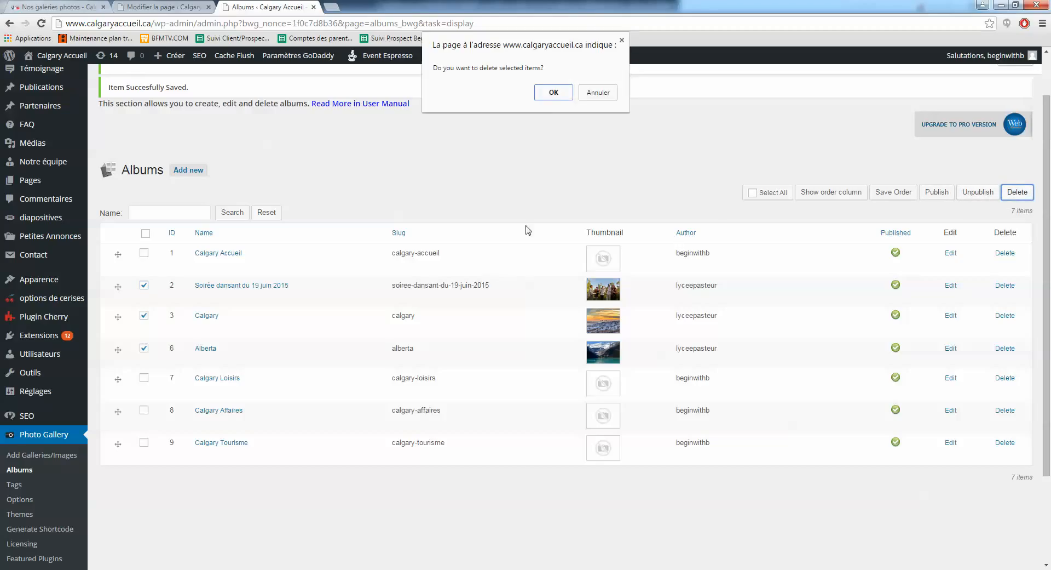
{"action": "left_click", "coordinate": [552, 93]}
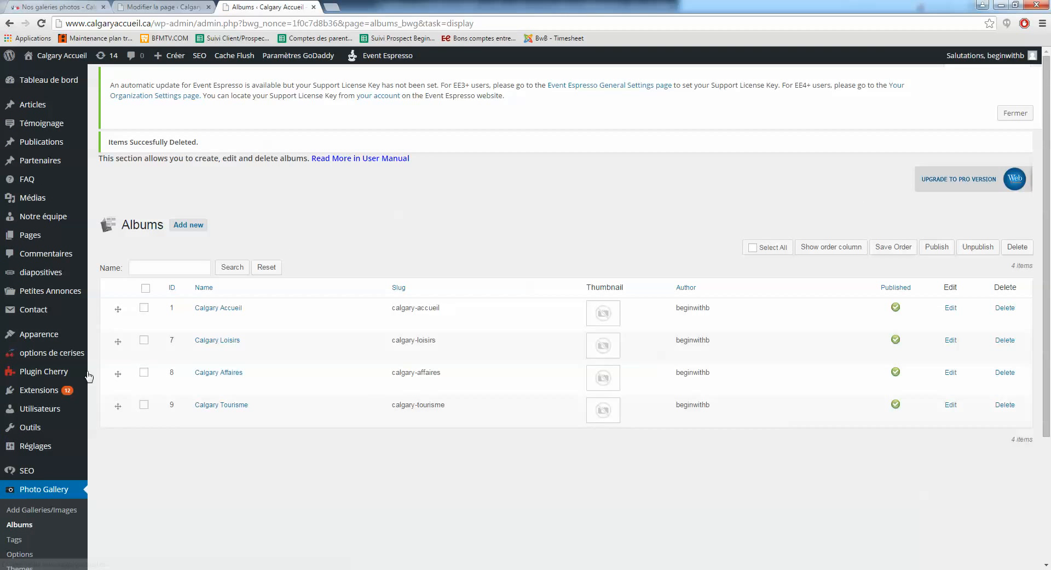
Step: Add the Soirée Dansante 19 juin 2015 gallery to the Calgary Loisirs album and save it
{"action": "mouse_move", "coordinate": [77, 433]}
{"action": "scroll", "coordinate": [77, 433], "scroll_direction": "down", "scroll_amount": 1}
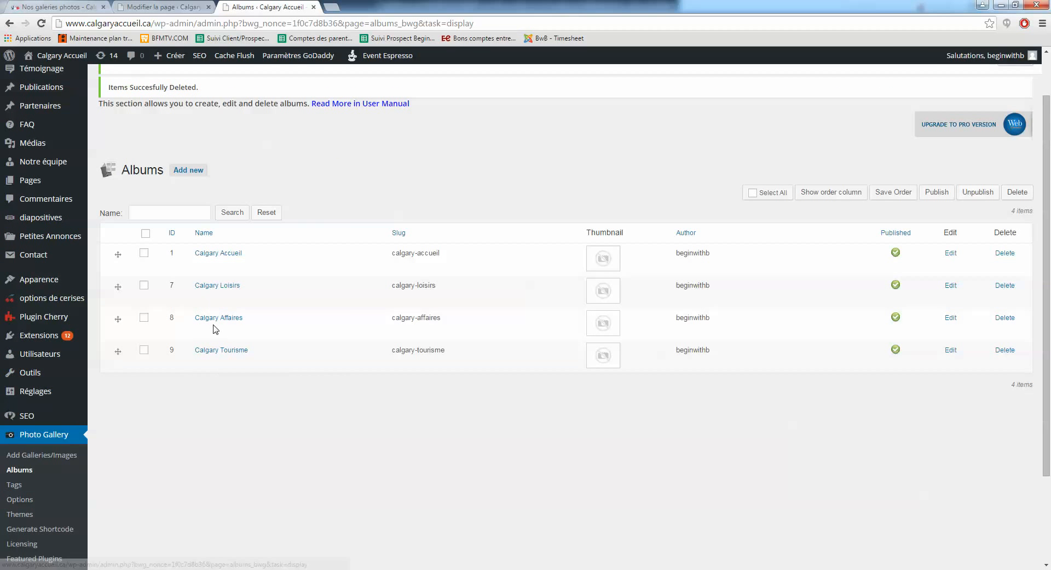
{"action": "left_click", "coordinate": [209, 288]}
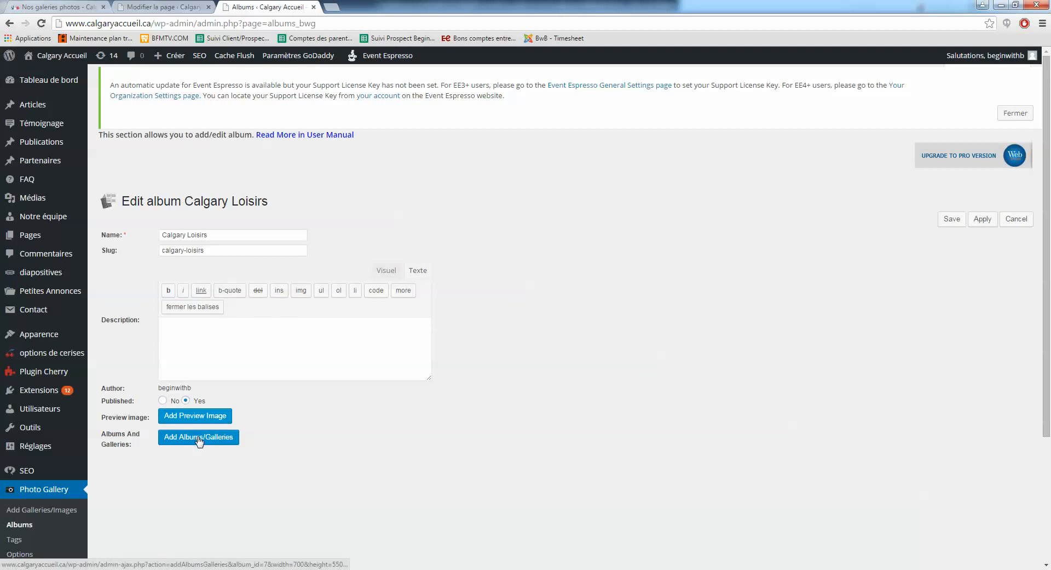
{"action": "left_click", "coordinate": [198, 436]}
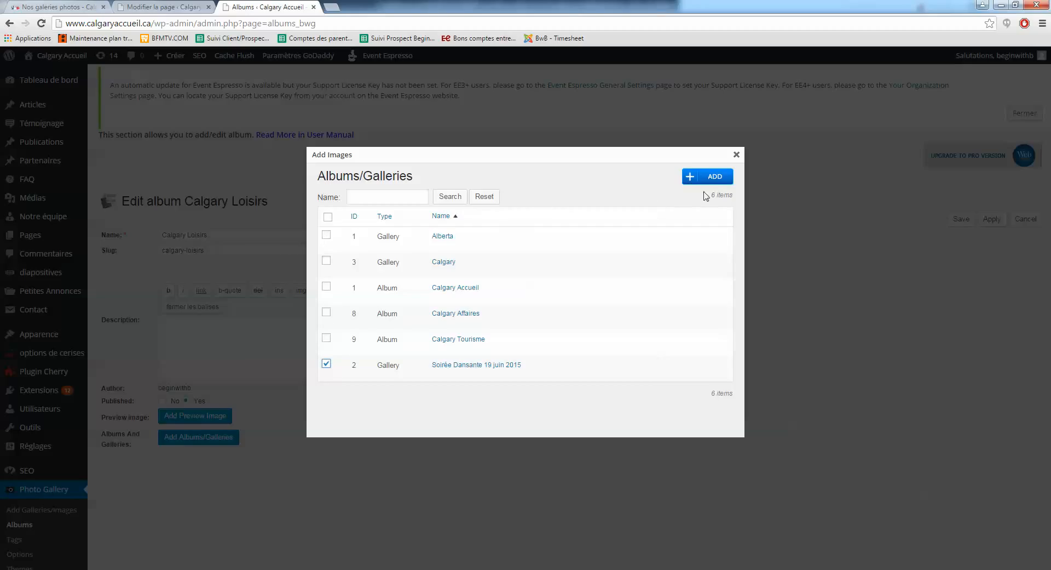
{"action": "left_click", "coordinate": [711, 175]}
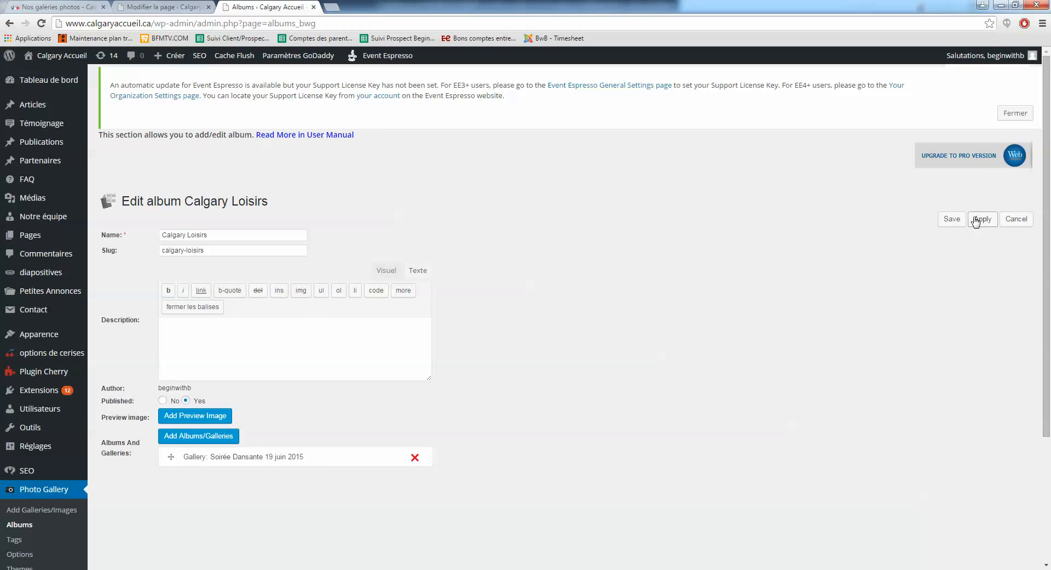
{"action": "left_click", "coordinate": [952, 220]}
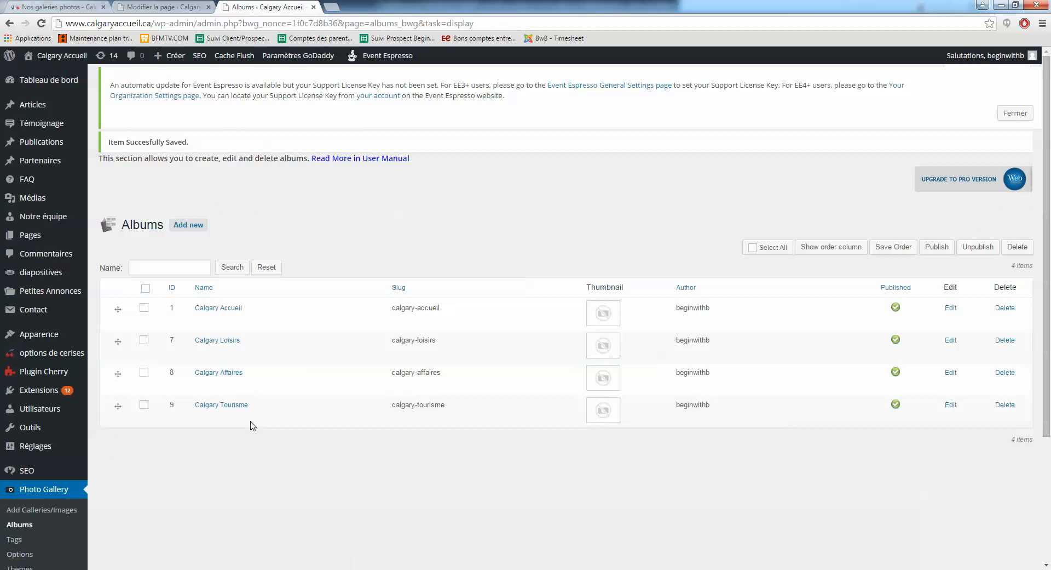
Step: Add the Calgary Affaires, Calgary Loisirs and Calgary Tourisme albums to the Calgary Accueil album and save it
{"action": "left_click", "coordinate": [218, 307]}
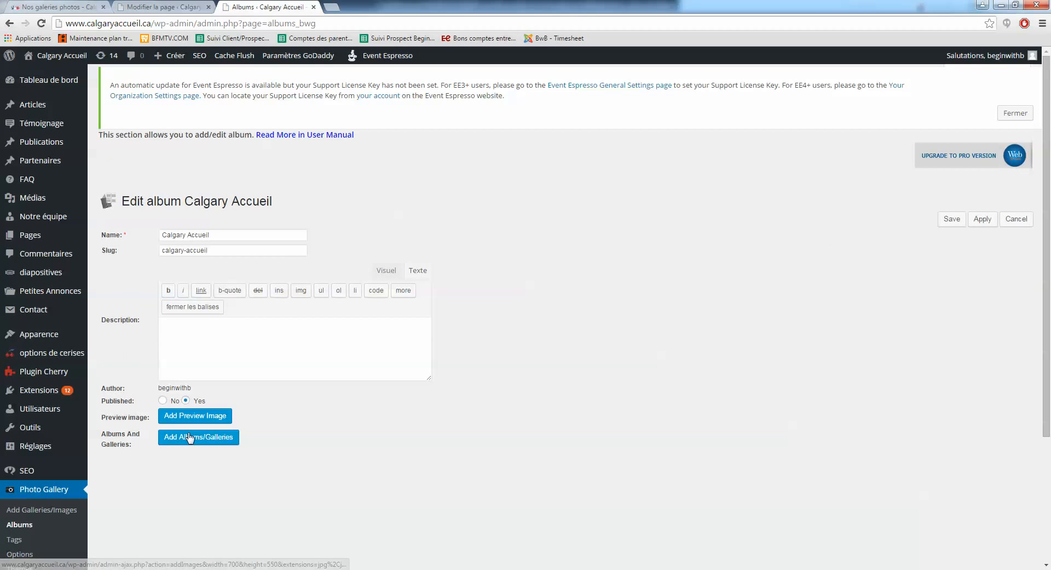
{"action": "left_click", "coordinate": [190, 438]}
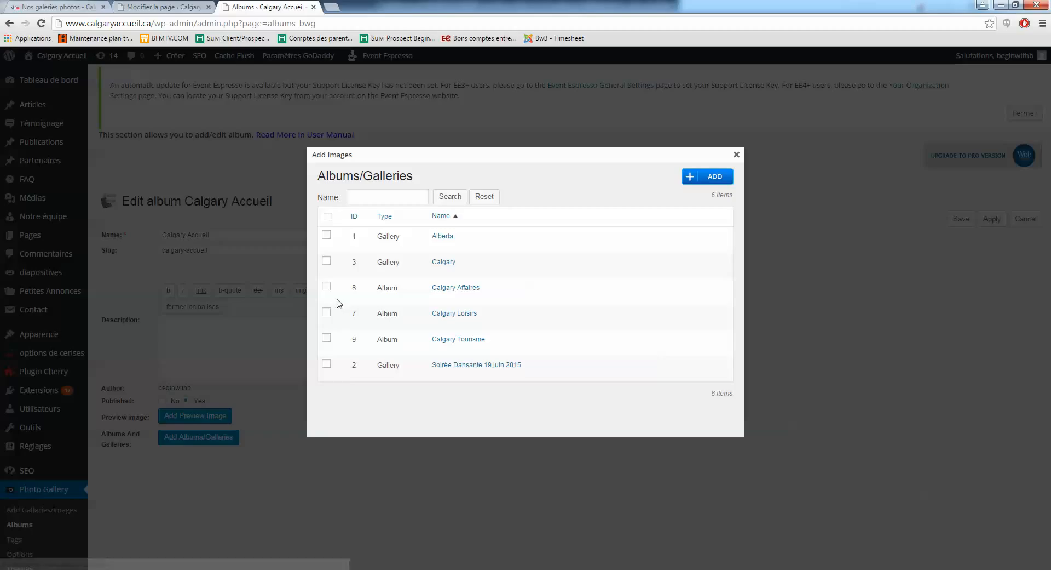
{"action": "left_click", "coordinate": [326, 288]}
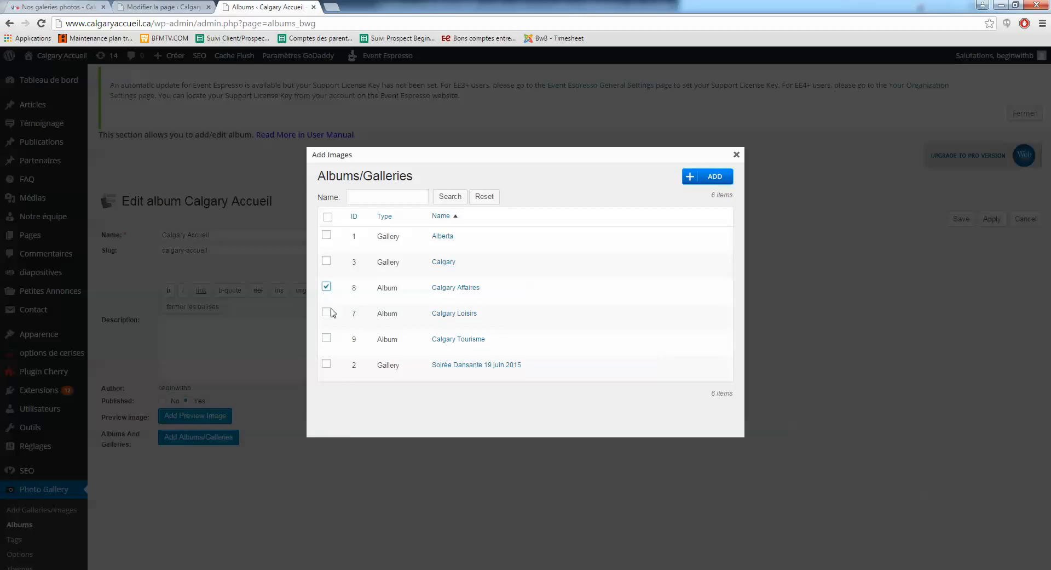
{"action": "left_click", "coordinate": [327, 312]}
{"action": "left_click", "coordinate": [325, 337]}
{"action": "left_click", "coordinate": [712, 176]}
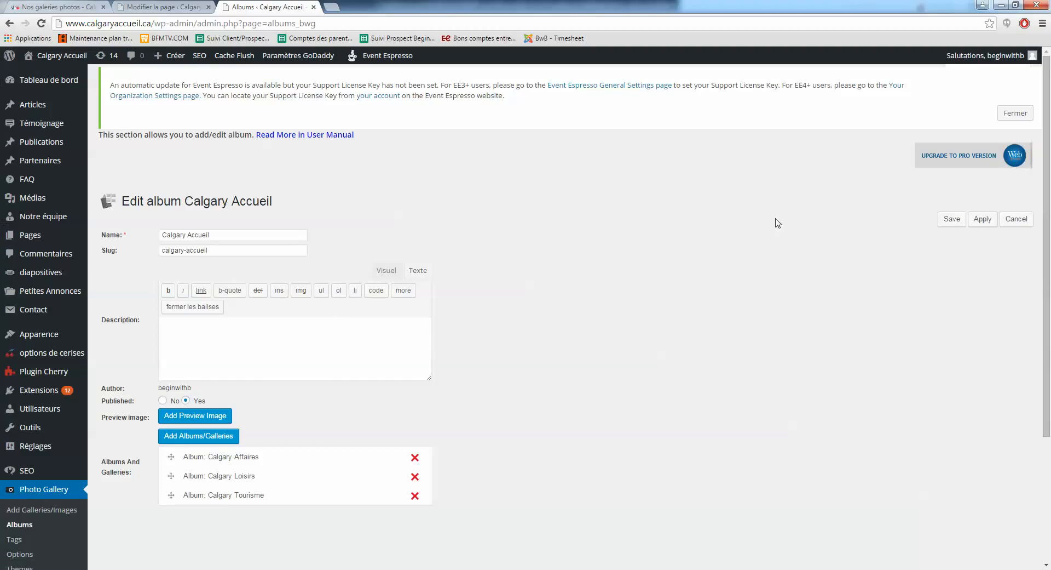
{"action": "left_click", "coordinate": [952, 226]}
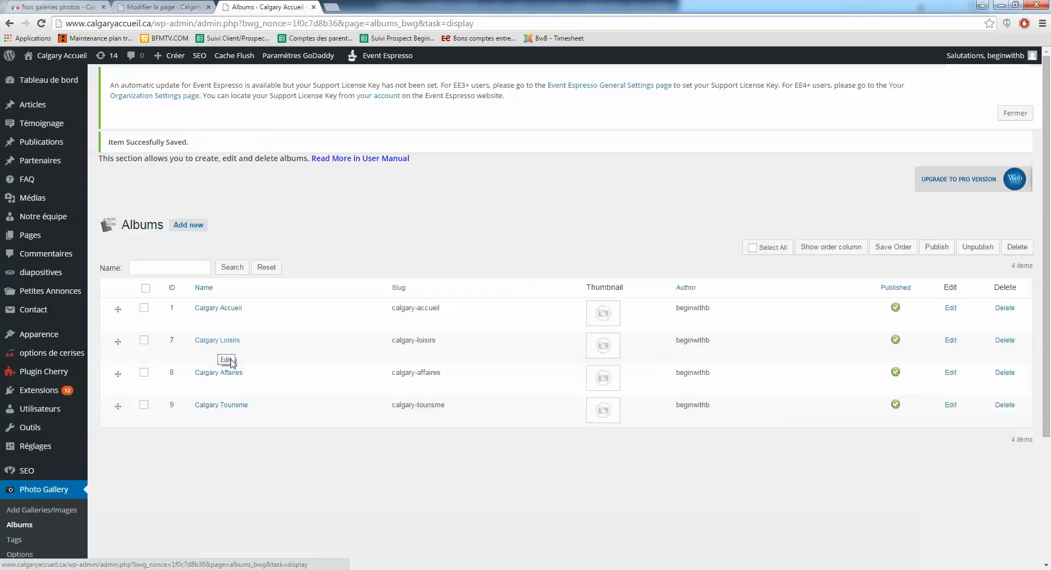
Step: Show the Nos galeries photos page content in the visual editor, and open and close the first gallery placeholder's settings
{"action": "scroll", "coordinate": [189, 346], "scroll_direction": "down", "scroll_amount": 1}
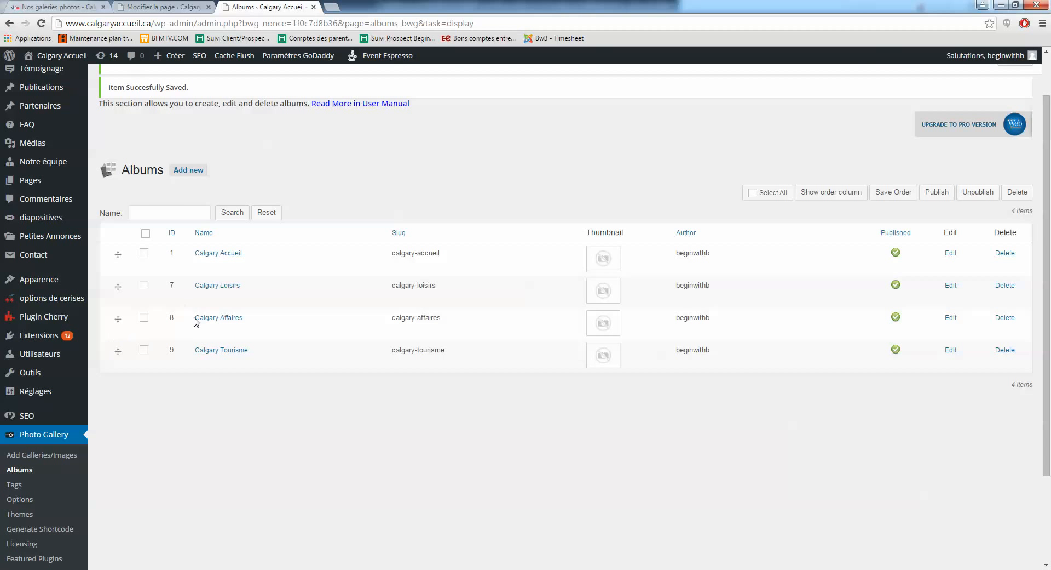
{"action": "left_click", "coordinate": [151, 6]}
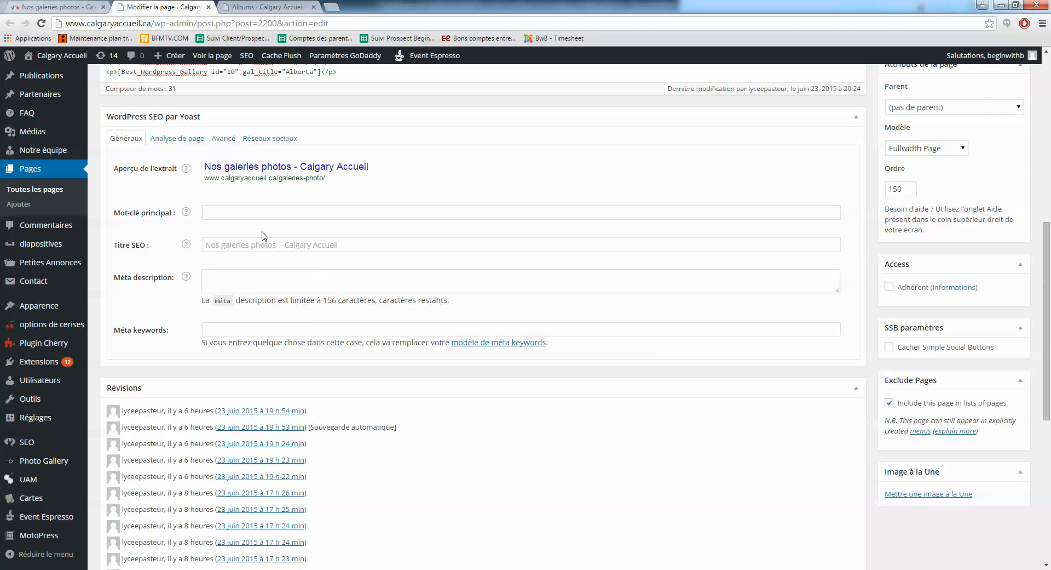
{"action": "scroll", "coordinate": [274, 219], "scroll_direction": "down", "scroll_amount": 3}
{"action": "scroll", "coordinate": [275, 230], "scroll_direction": "up", "scroll_amount": 10}
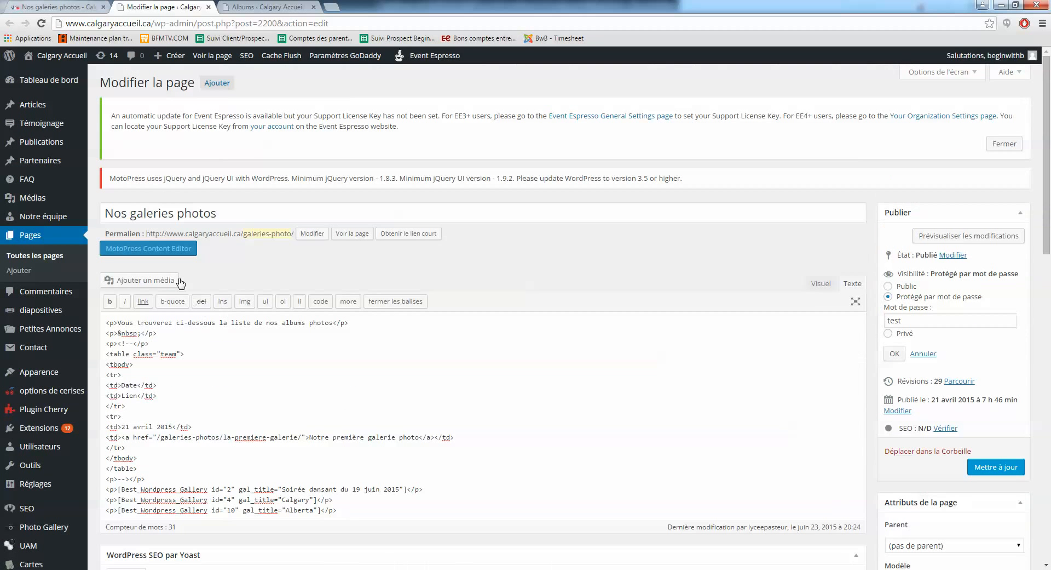
{"action": "left_click", "coordinate": [821, 283]}
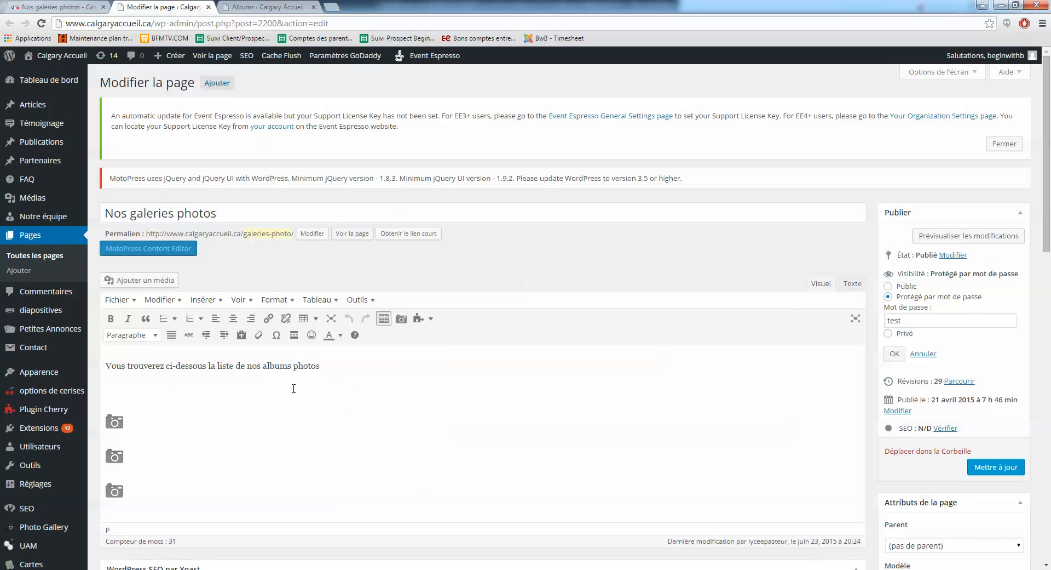
{"action": "left_click", "coordinate": [116, 423]}
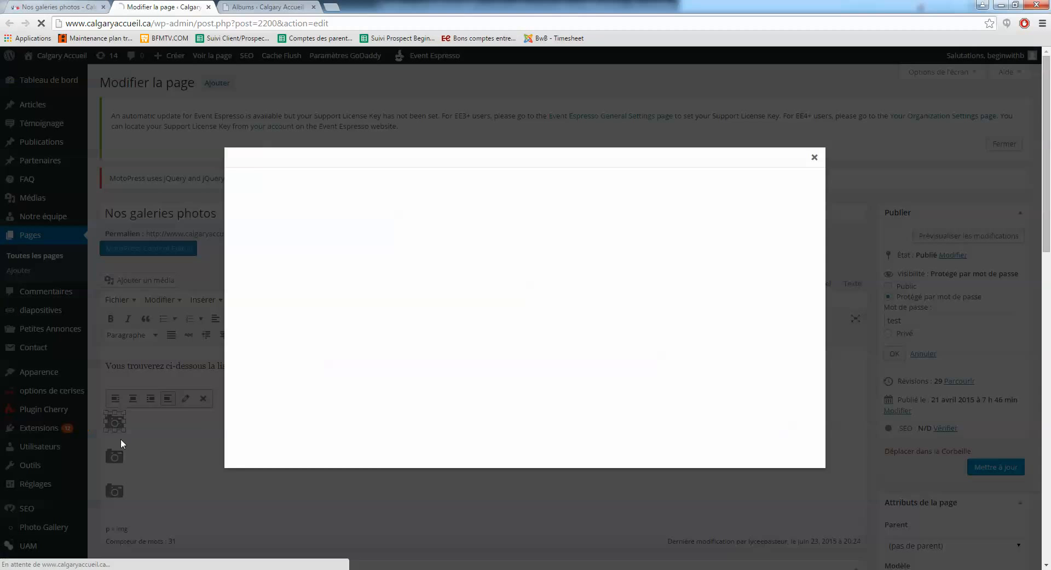
{"action": "left_click", "coordinate": [815, 157]}
Step: Look through the gallery choices for the Thumbnails view in the Photo Gallery shortcode generator and return to the albums list
{"action": "left_click", "coordinate": [261, 11]}
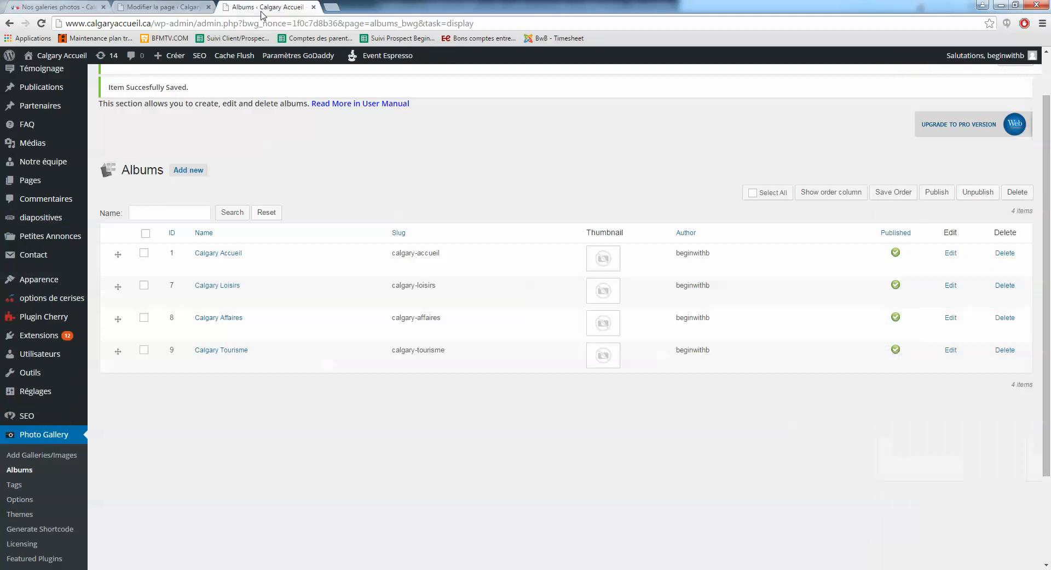
{"action": "scroll", "coordinate": [36, 405], "scroll_direction": "down", "scroll_amount": 1}
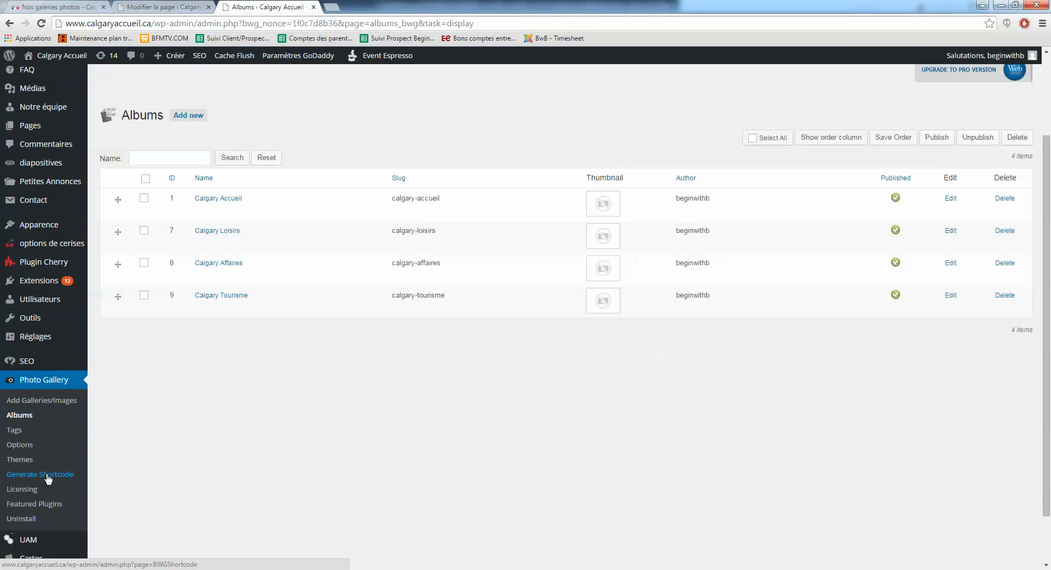
{"action": "left_click", "coordinate": [47, 474]}
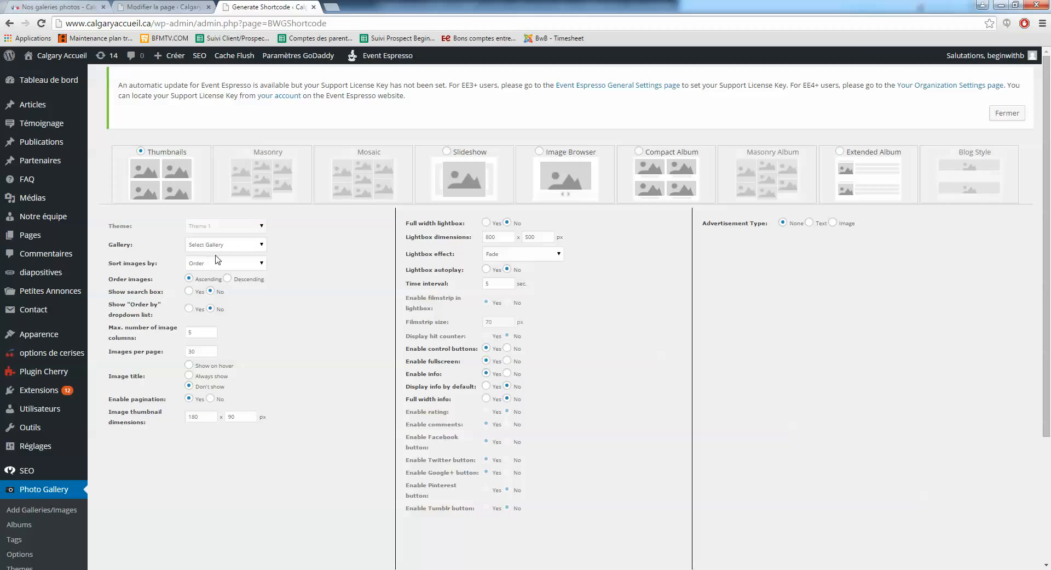
{"action": "left_click", "coordinate": [251, 247]}
{"action": "left_click", "coordinate": [251, 247]}
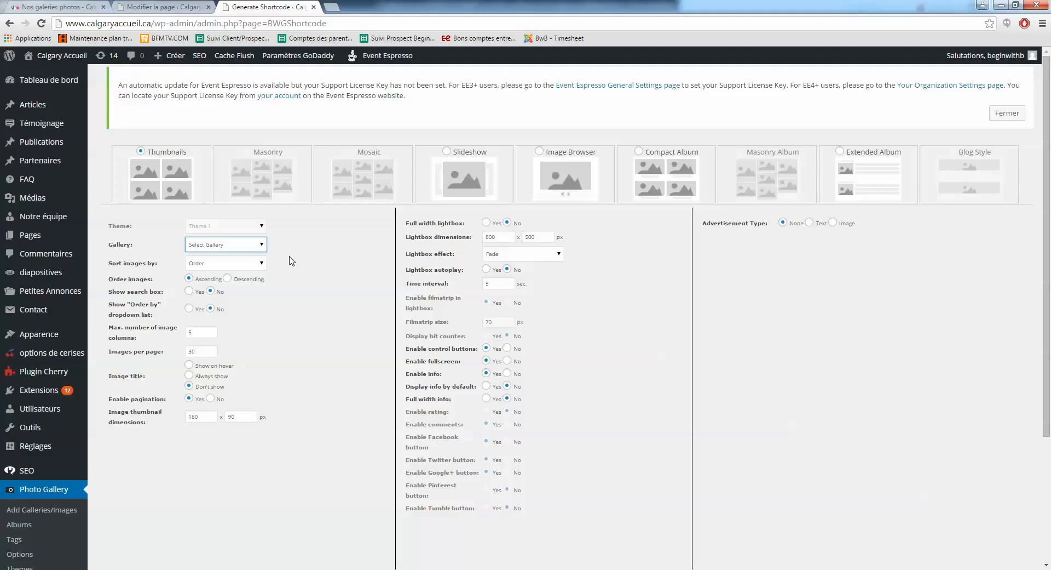
{"action": "left_click", "coordinate": [36, 525]}
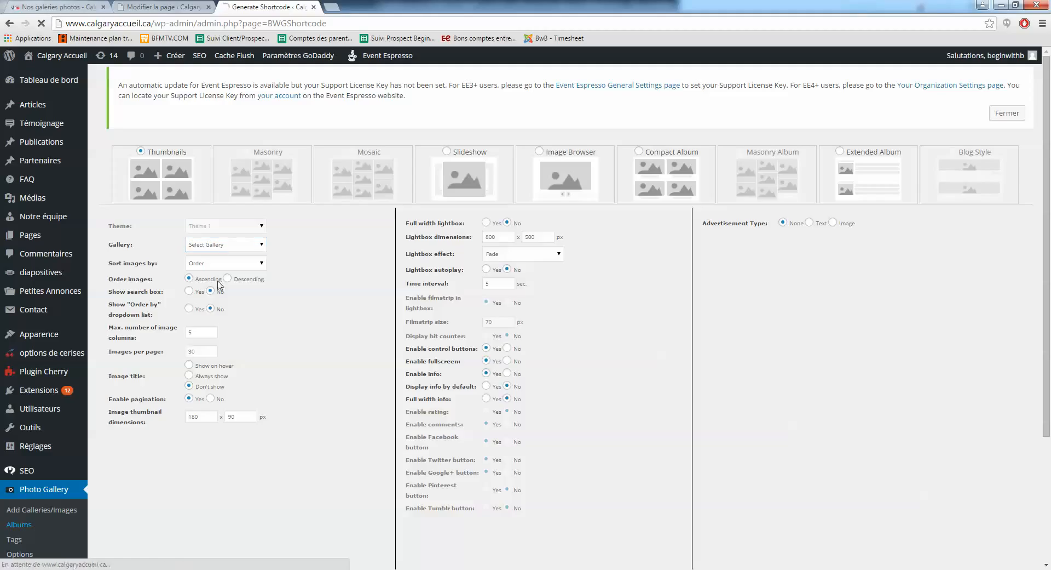